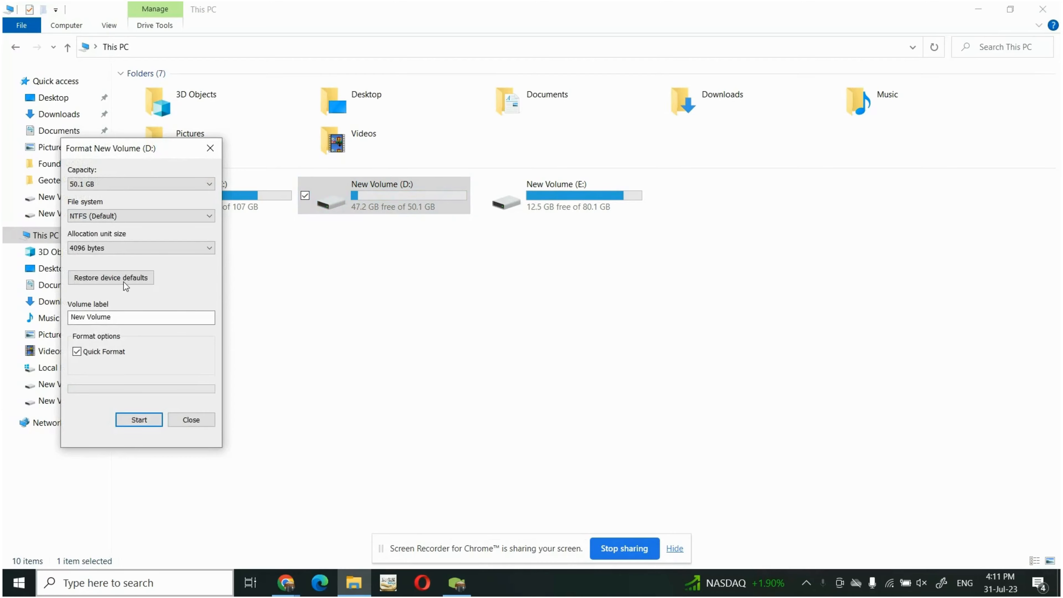
# Try to quick-format drive D: as NTFS with a 4096-byte allocation unit size and the label New Volume
pyautogui.click(141, 420)
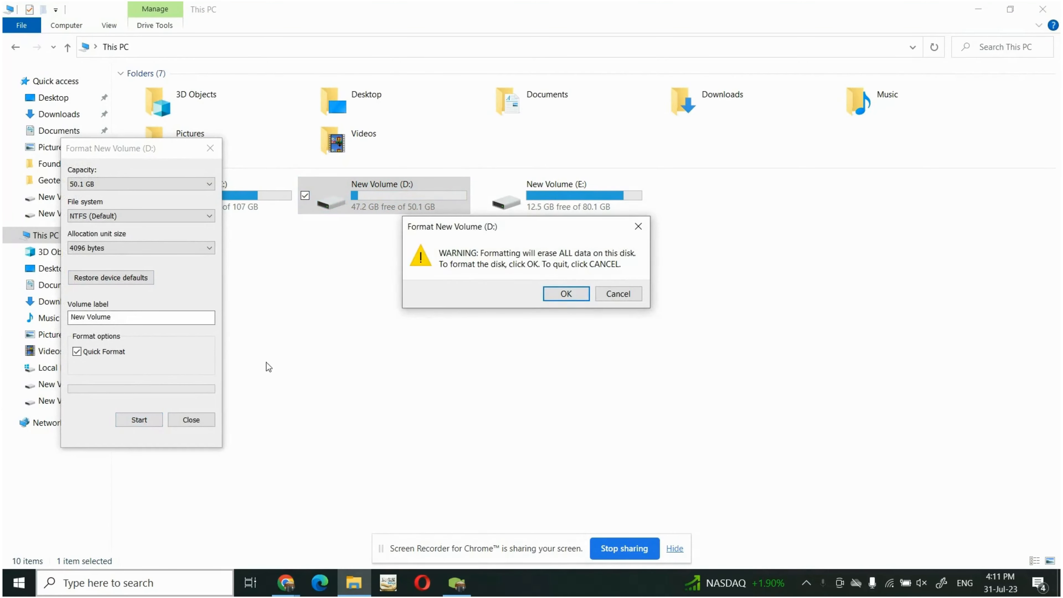
pyautogui.click(574, 294)
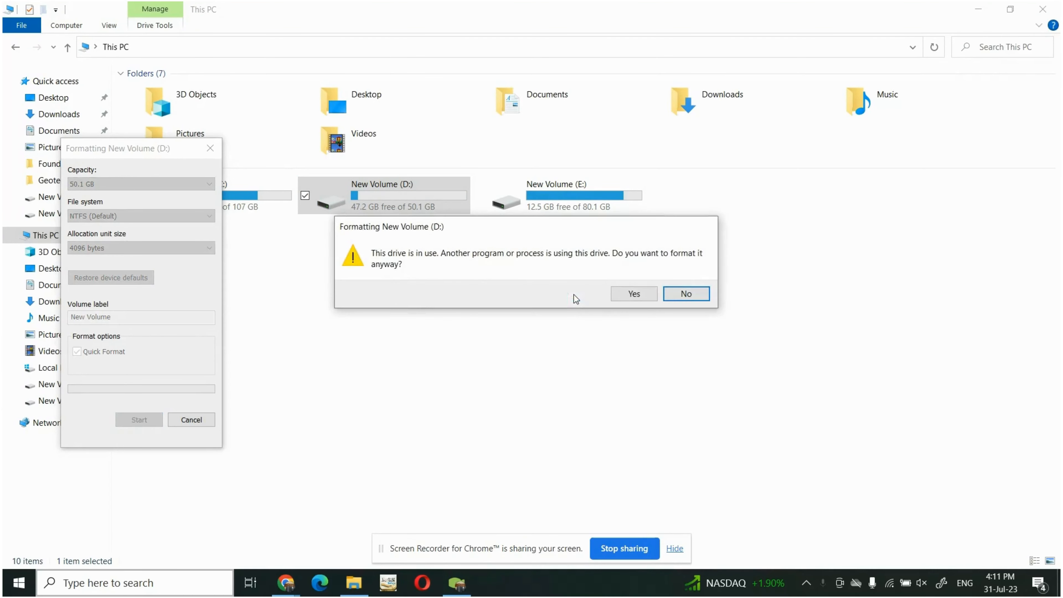
pyautogui.click(634, 294)
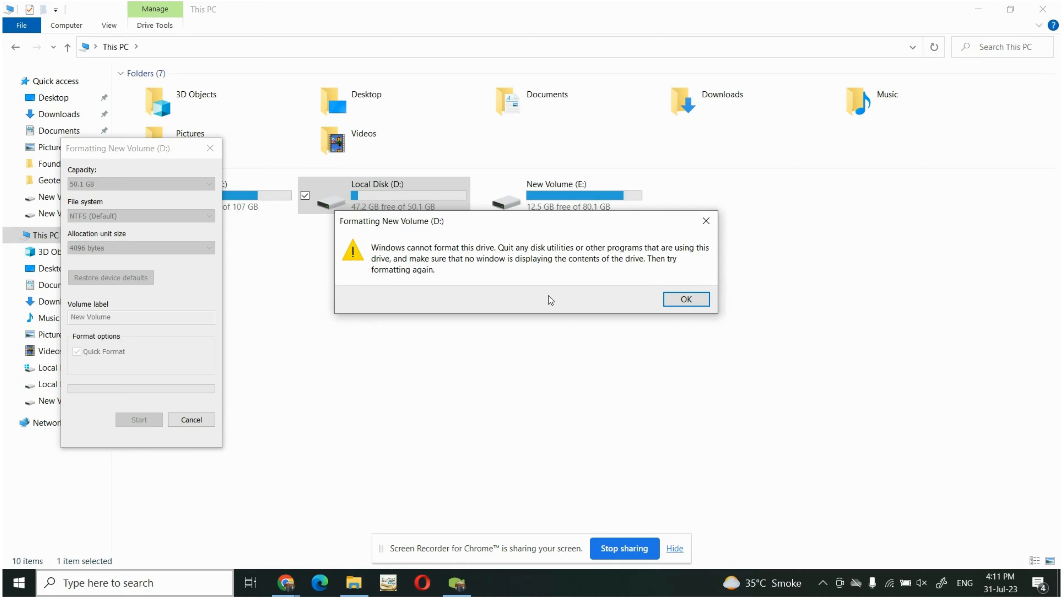
pyautogui.click(686, 299)
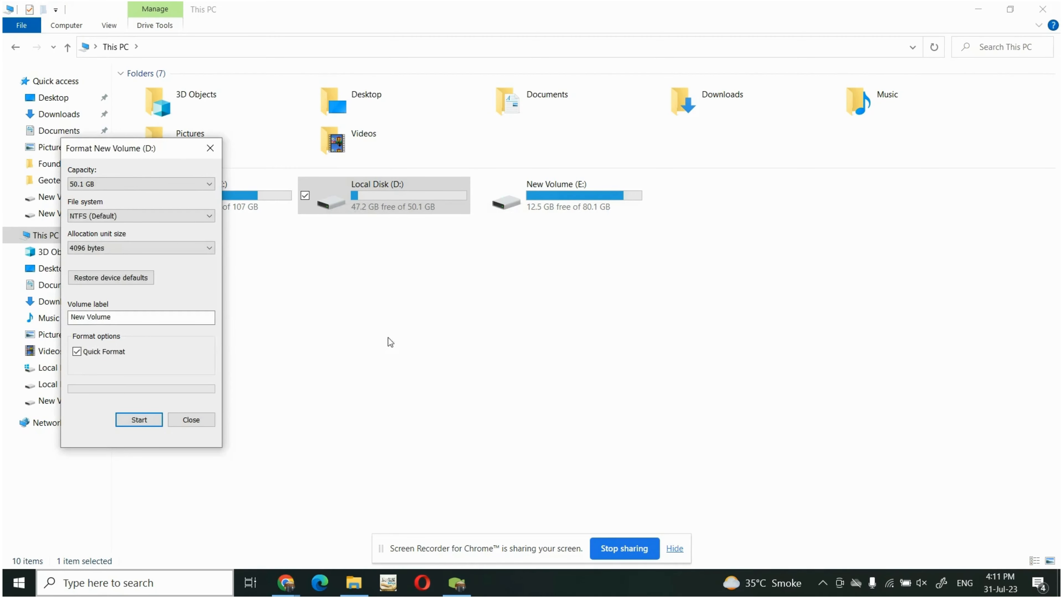
pyautogui.click(202, 423)
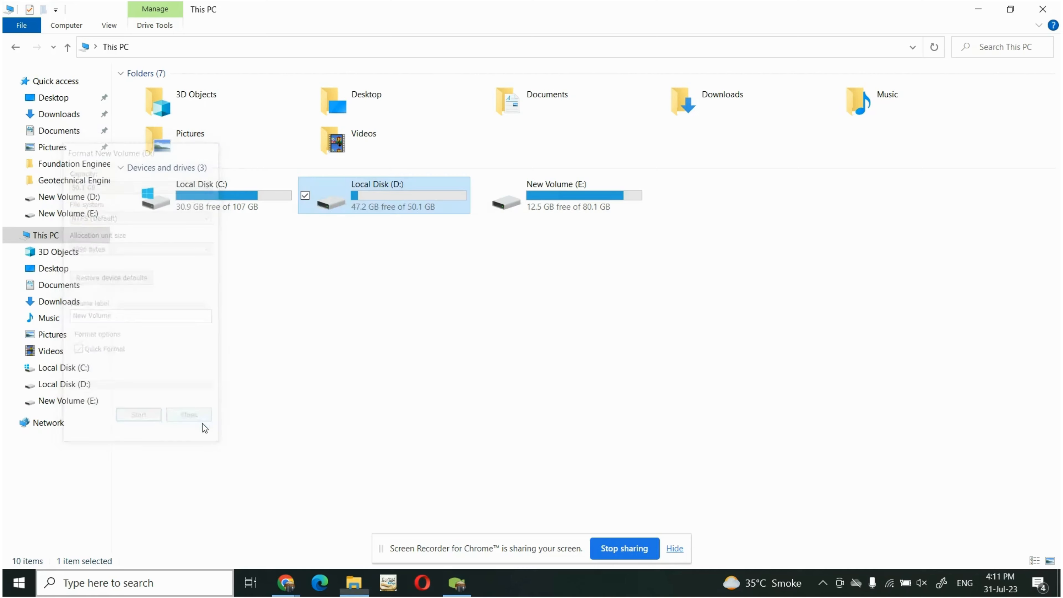
# Open the computer's properties and display its advanced system settings
pyautogui.click(363, 325)
pyautogui.rightClick(363, 326)
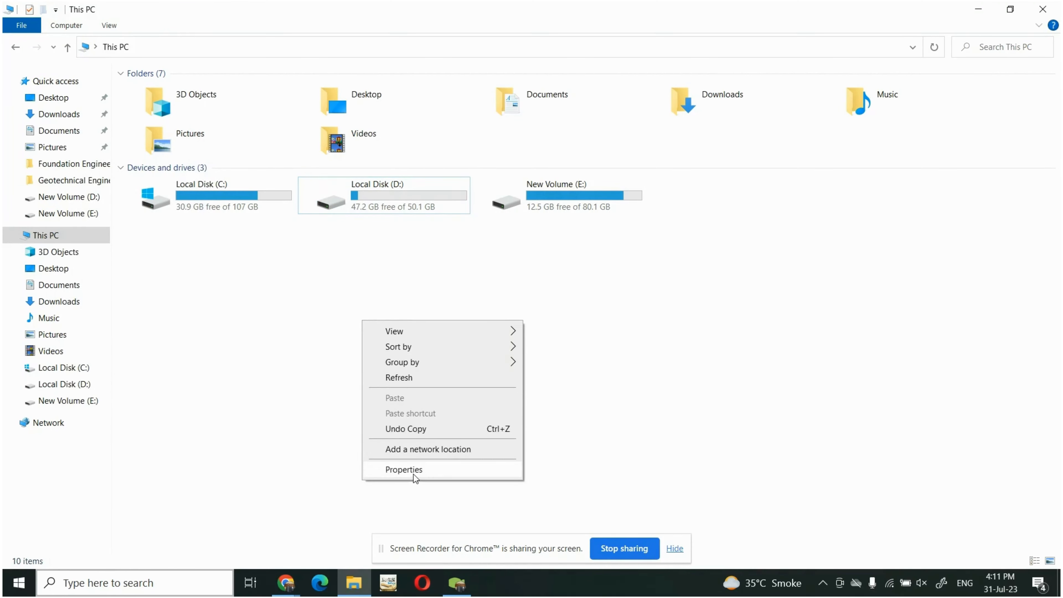
pyautogui.click(398, 470)
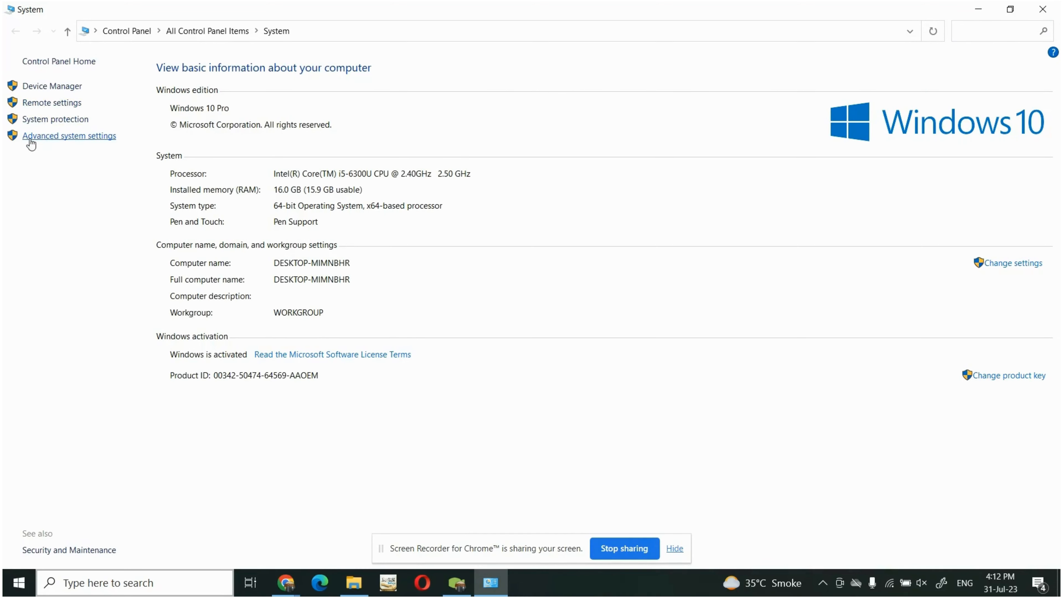
pyautogui.click(91, 142)
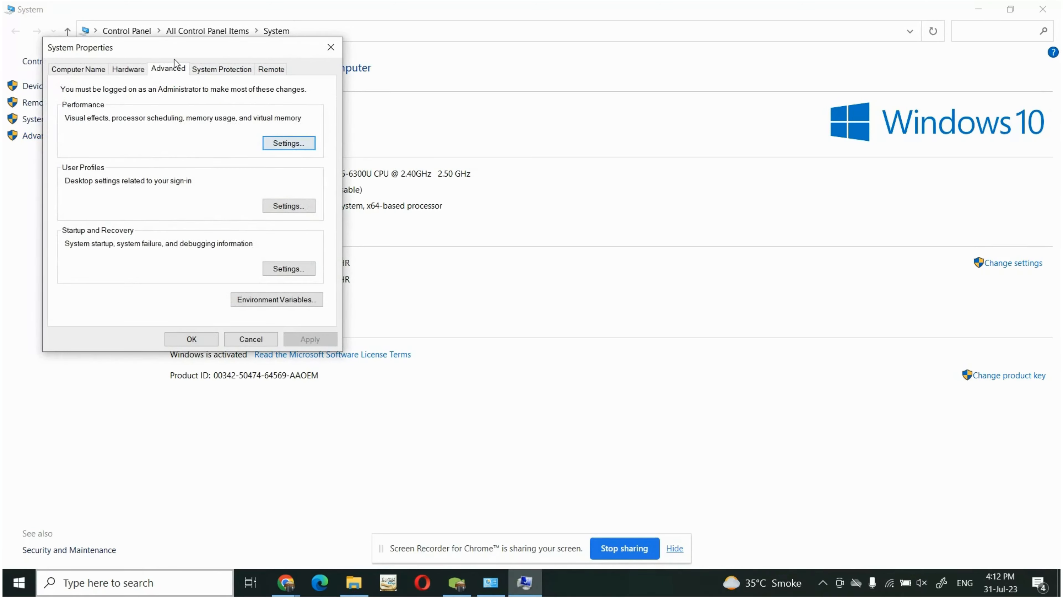
pyautogui.click(133, 70)
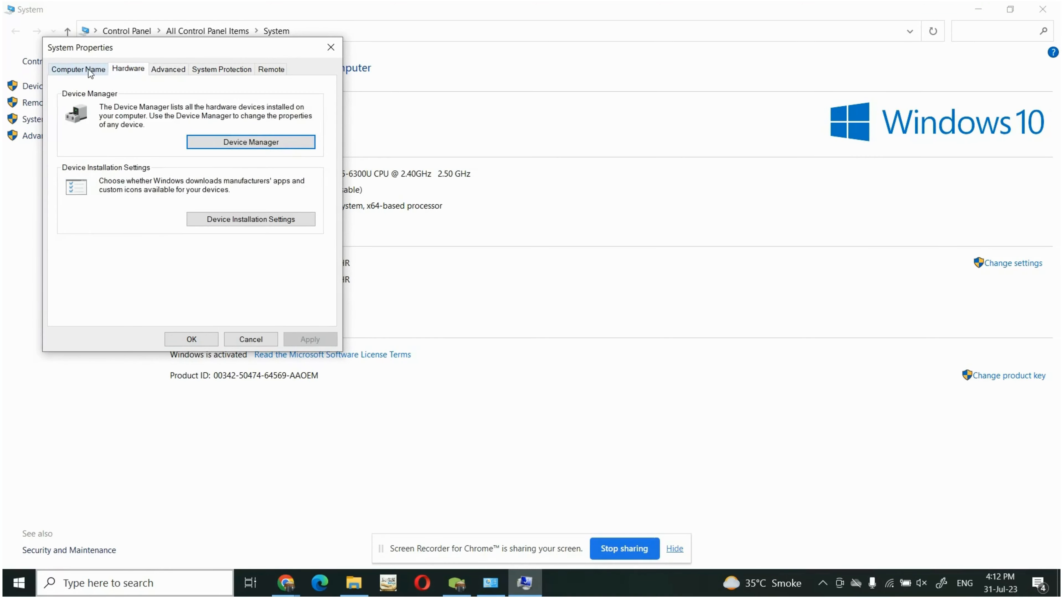
pyautogui.click(88, 70)
pyautogui.click(164, 71)
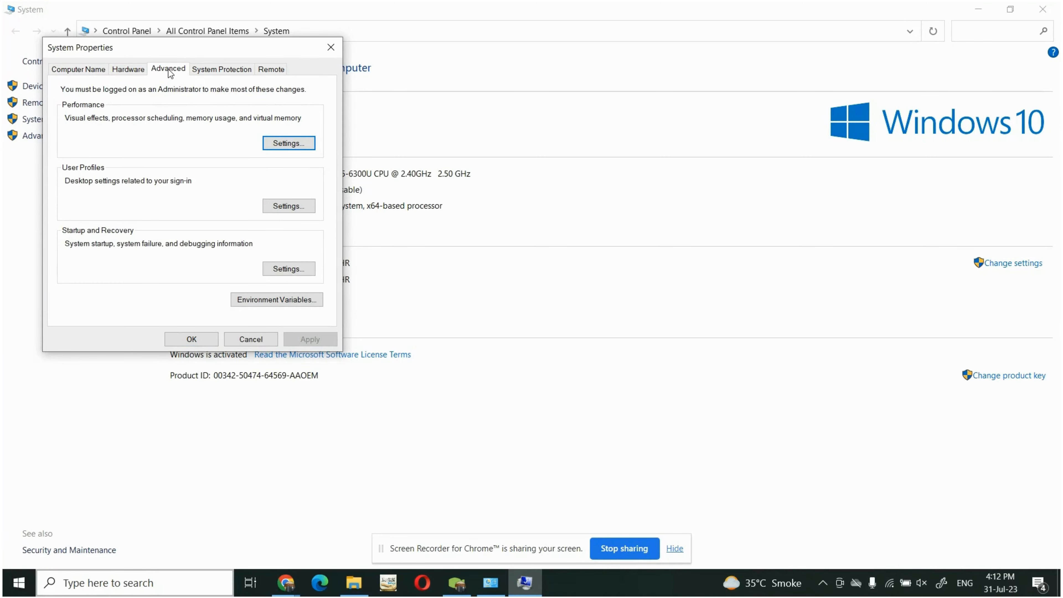
# In the virtual memory settings, set drive D: to no paging file and apply the change
pyautogui.click(279, 145)
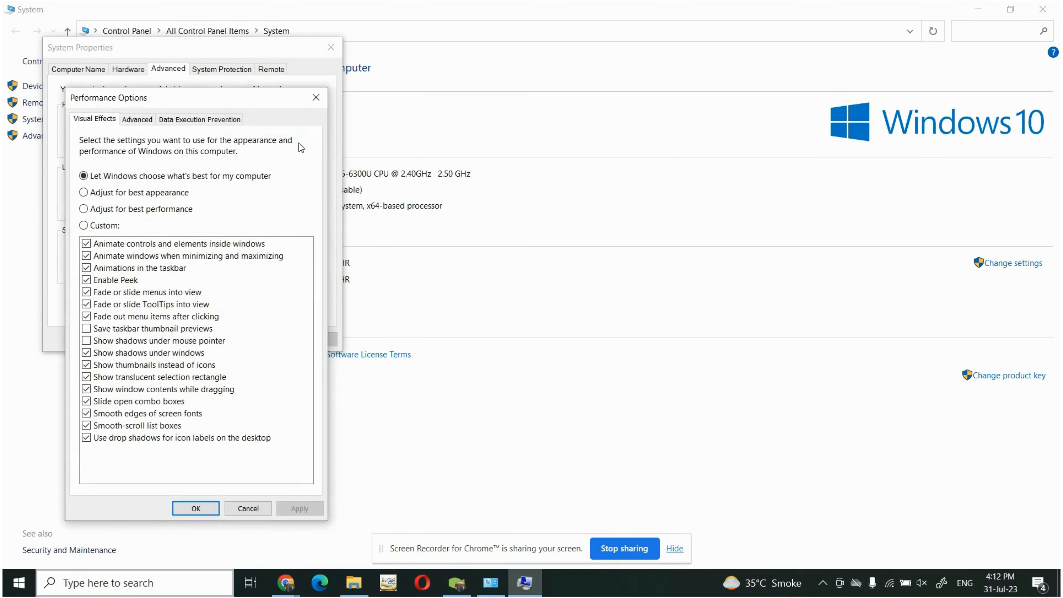
pyautogui.click(138, 121)
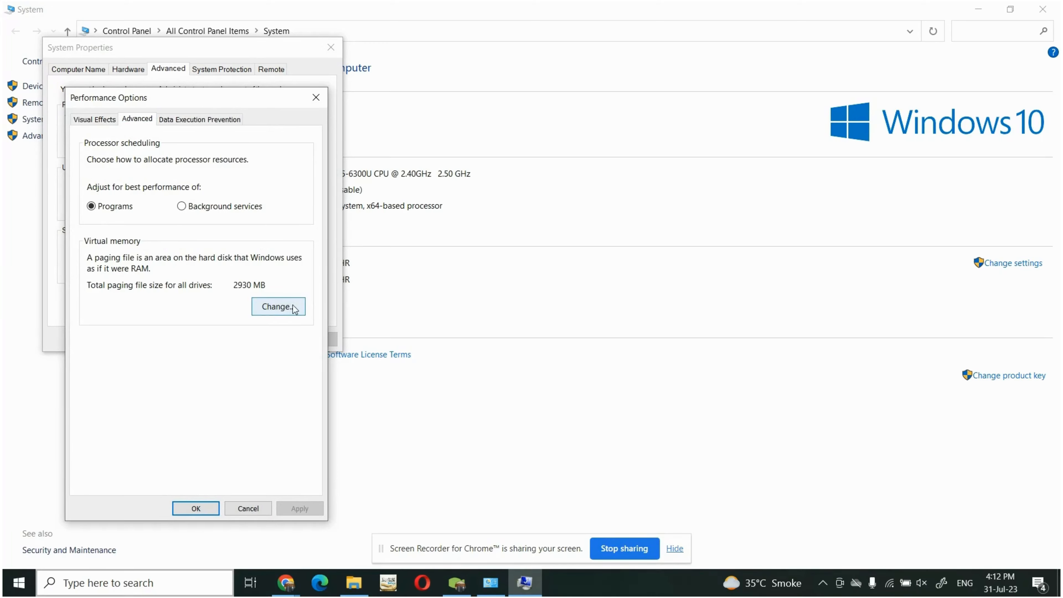
pyautogui.click(273, 310)
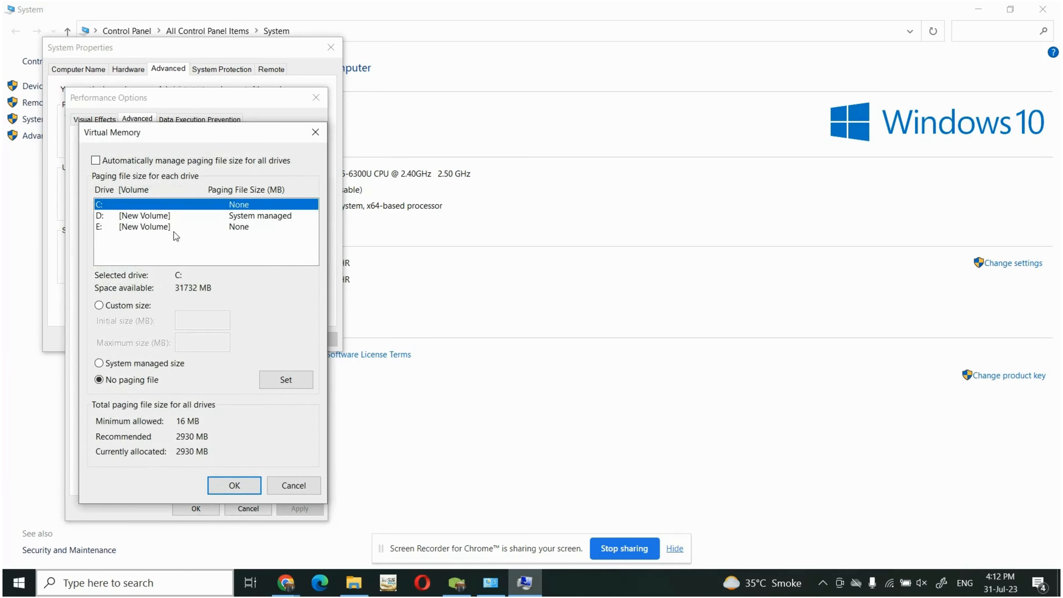
pyautogui.click(160, 221)
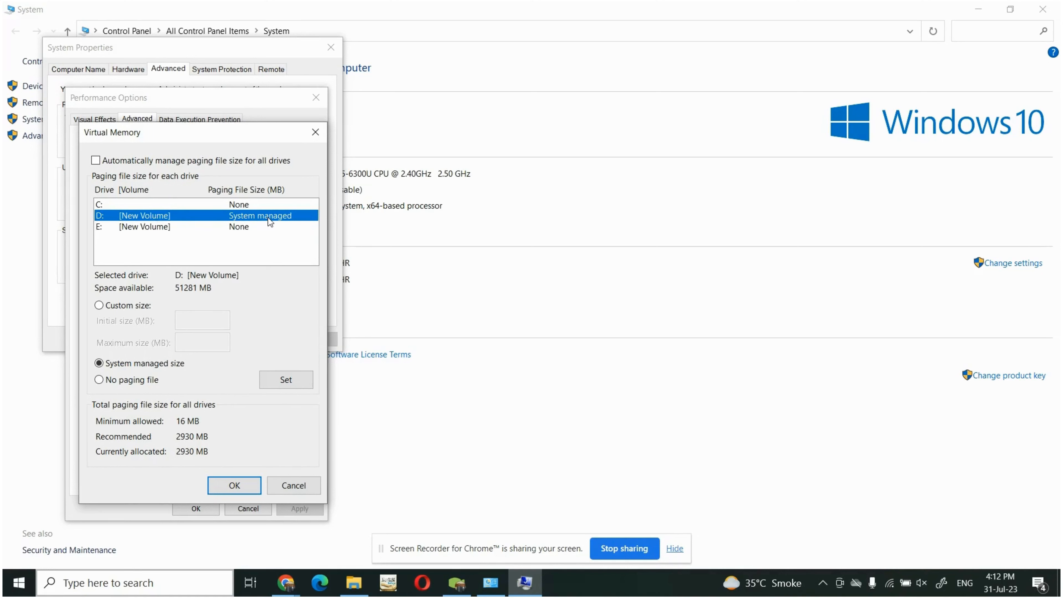
pyautogui.click(112, 381)
pyautogui.click(280, 381)
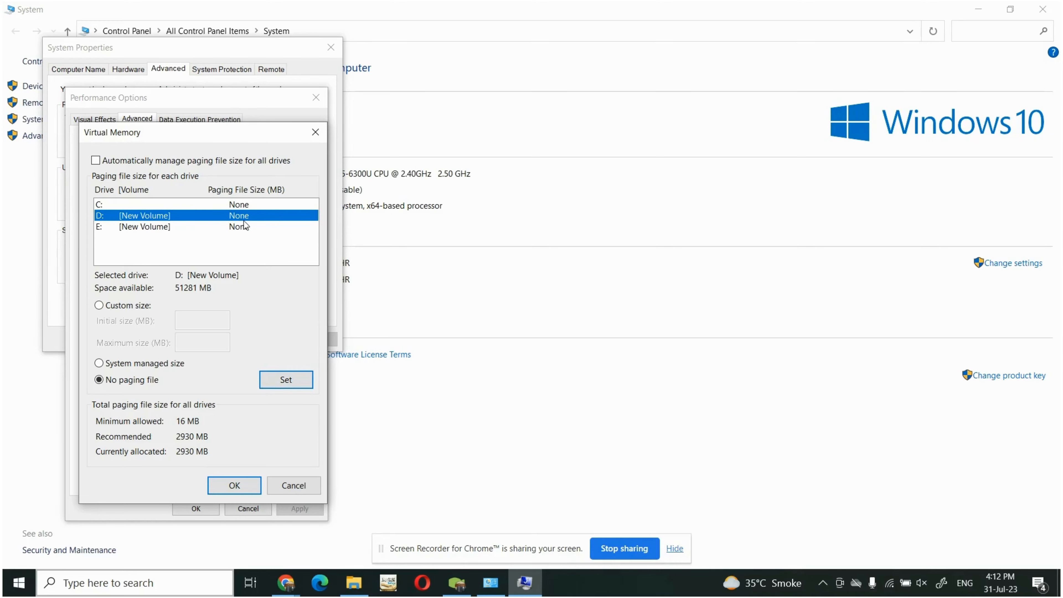
pyautogui.click(237, 486)
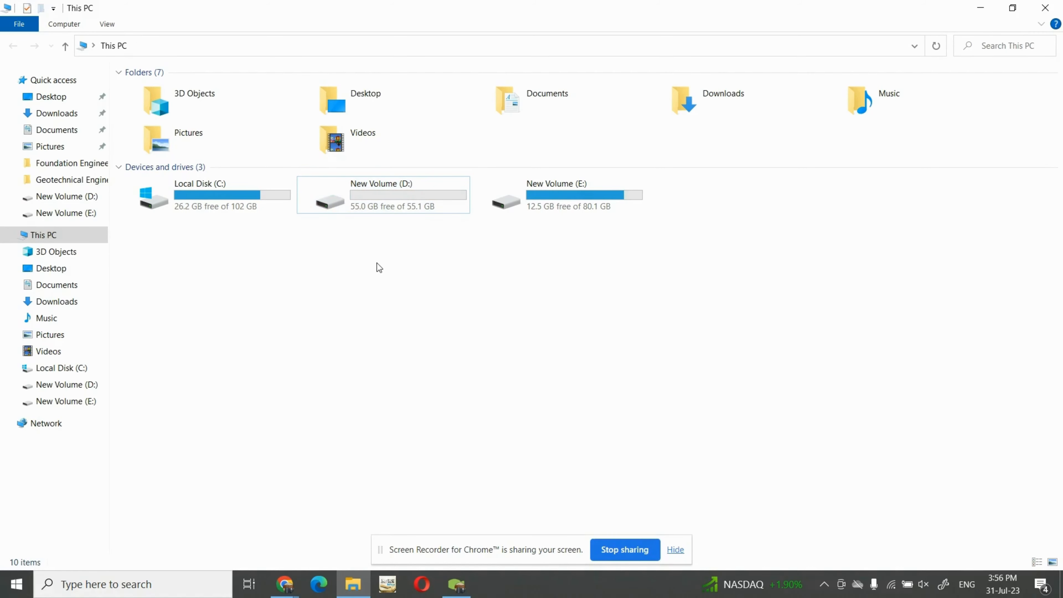
# Quick-format drive D: as NTFS with a 4096-byte allocation unit size and the label New Volume
pyautogui.rightClick(376, 190)
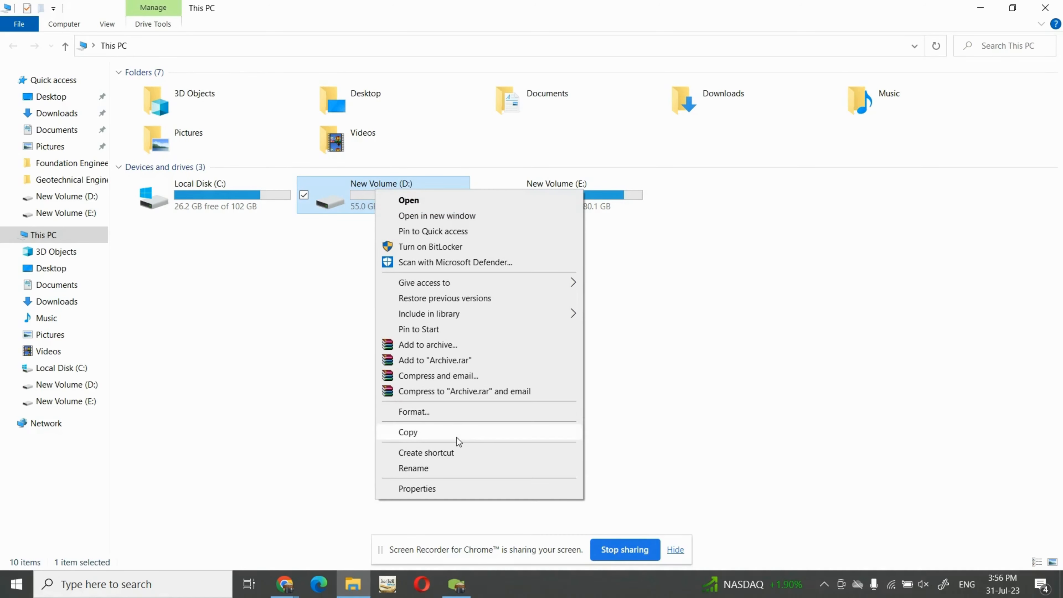
pyautogui.click(457, 415)
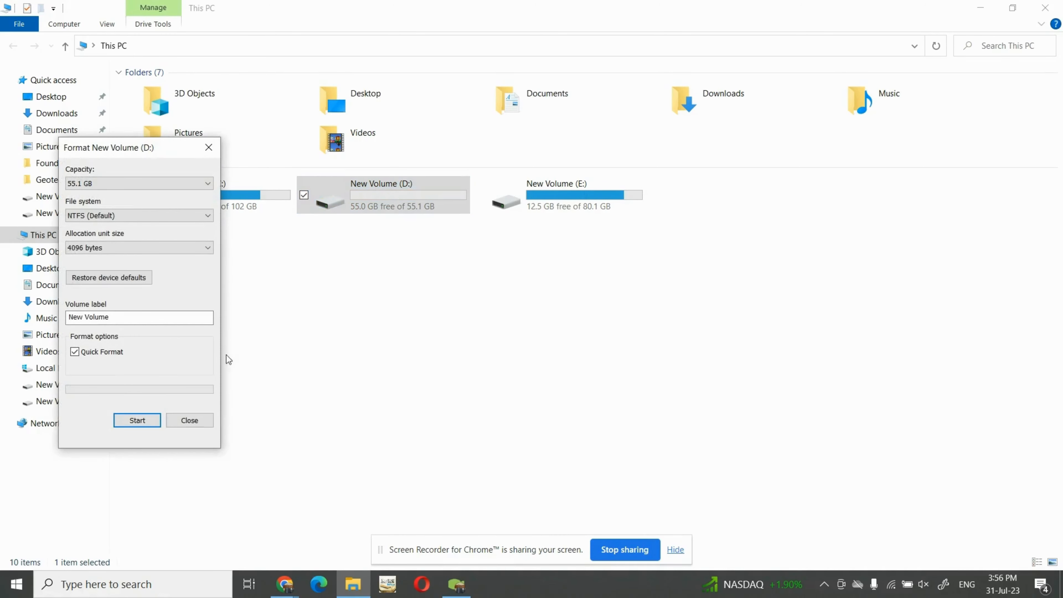
pyautogui.click(138, 420)
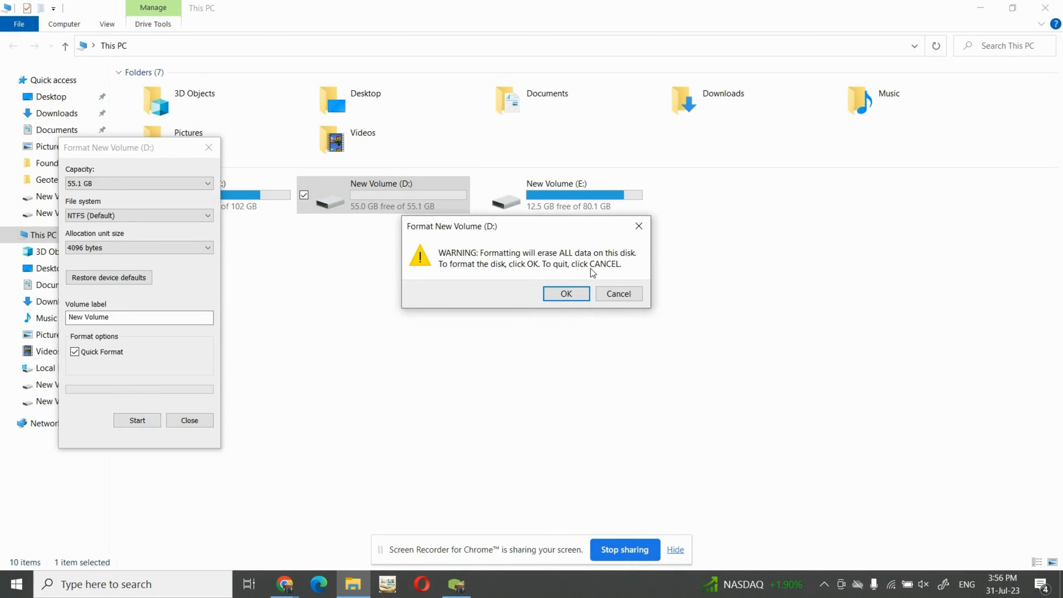
pyautogui.click(572, 292)
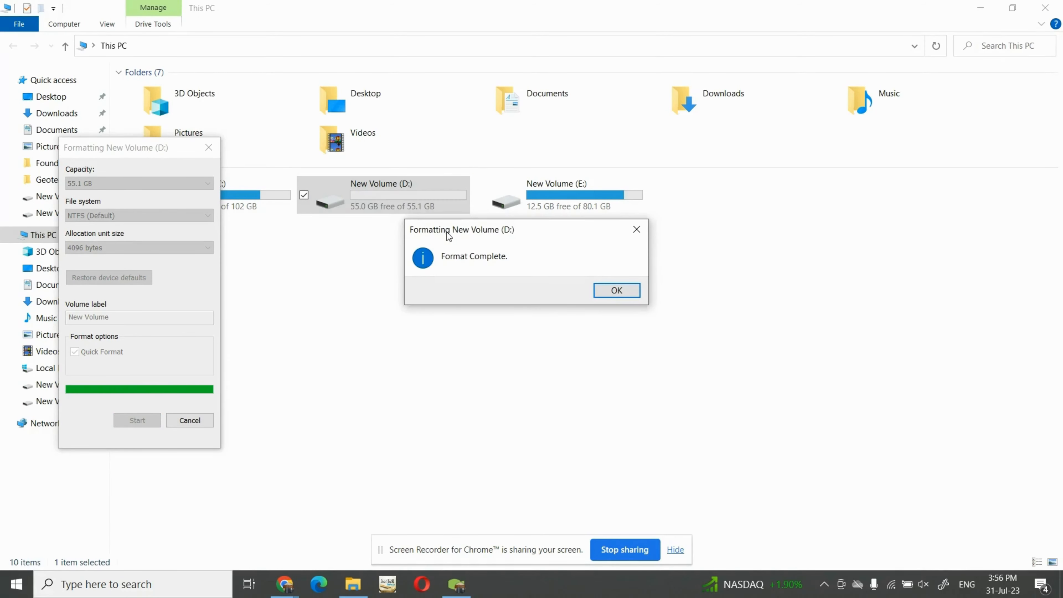
pyautogui.click(617, 292)
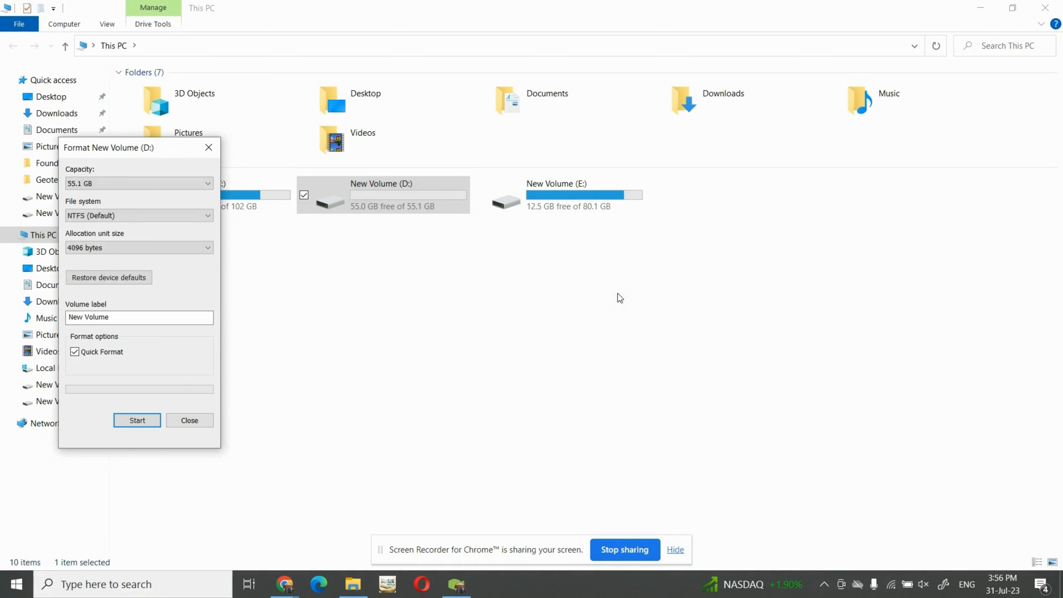
pyautogui.click(189, 420)
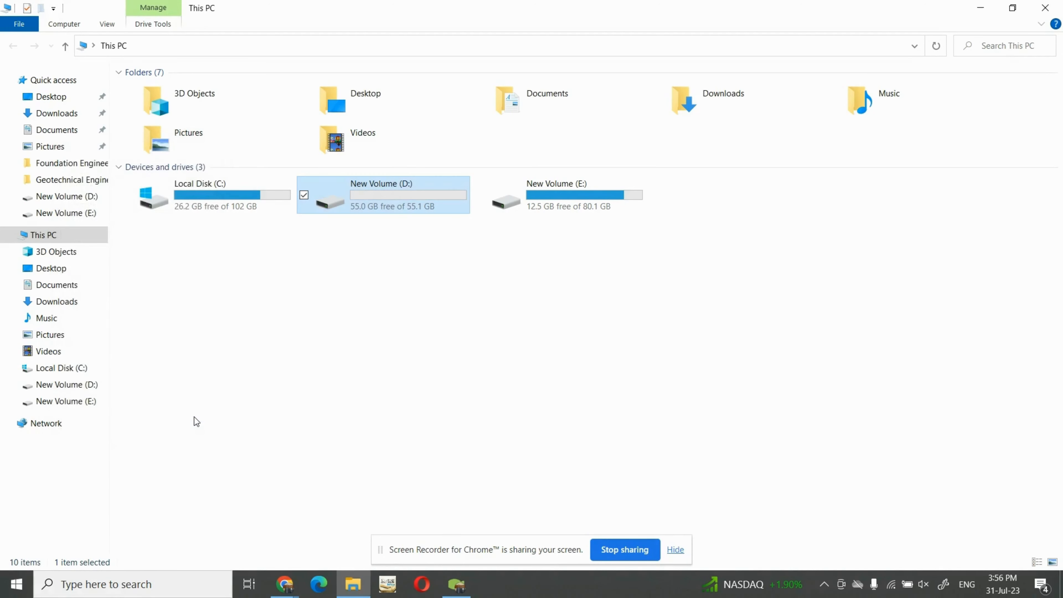
pyautogui.rightClick(411, 301)
pyautogui.click(335, 323)
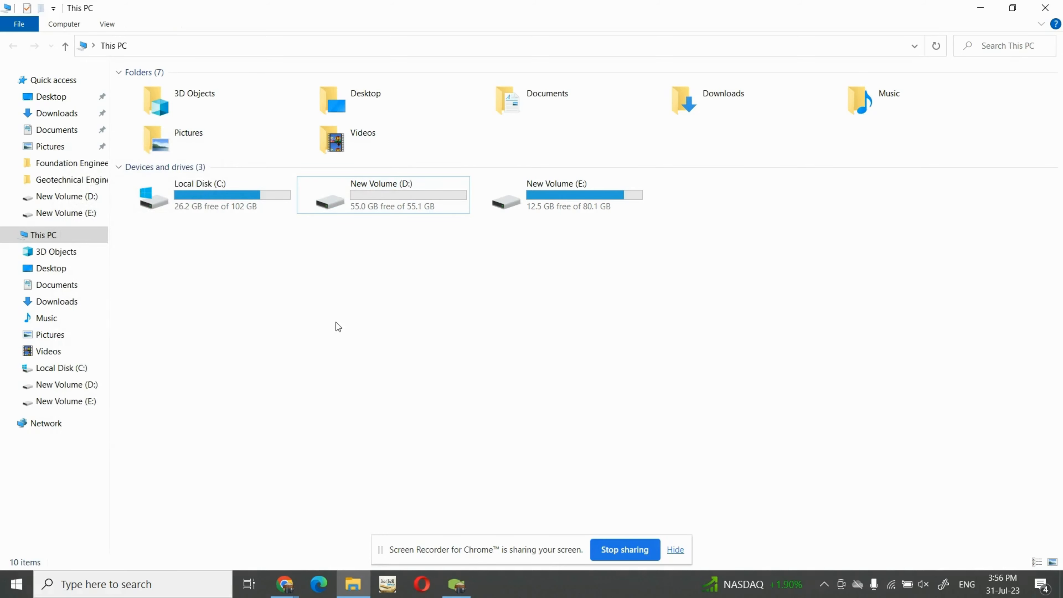
# Open Computer Management for this PC and show Disk Management
pyautogui.rightClick(35, 237)
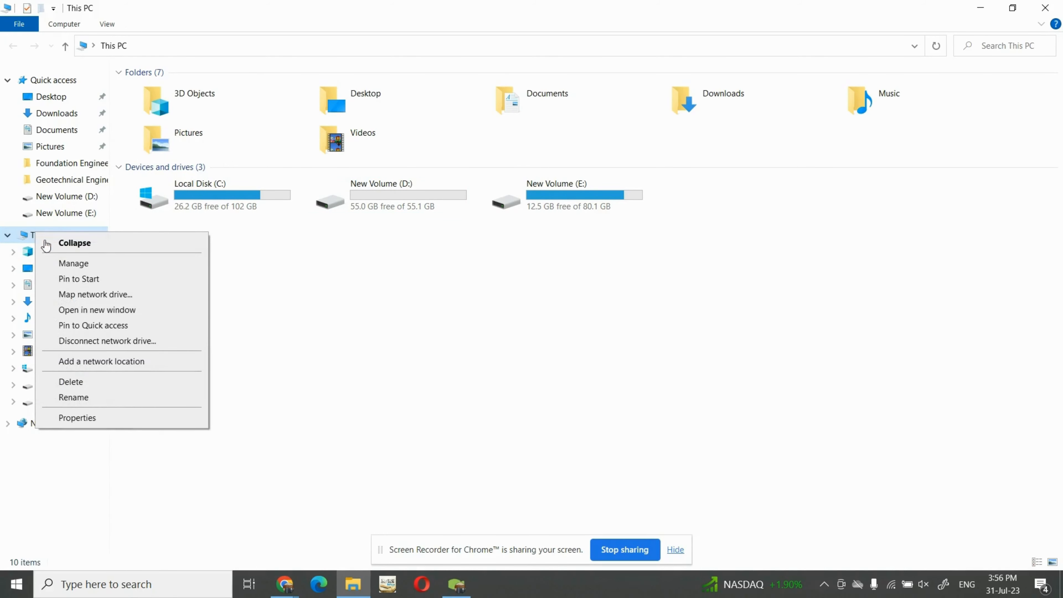
pyautogui.click(96, 264)
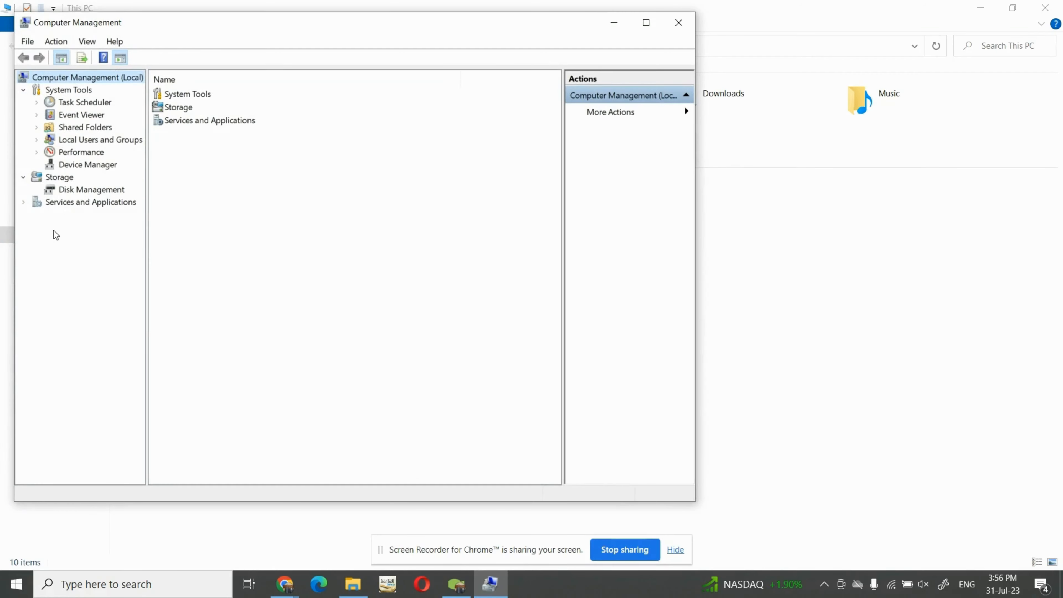
pyautogui.click(87, 193)
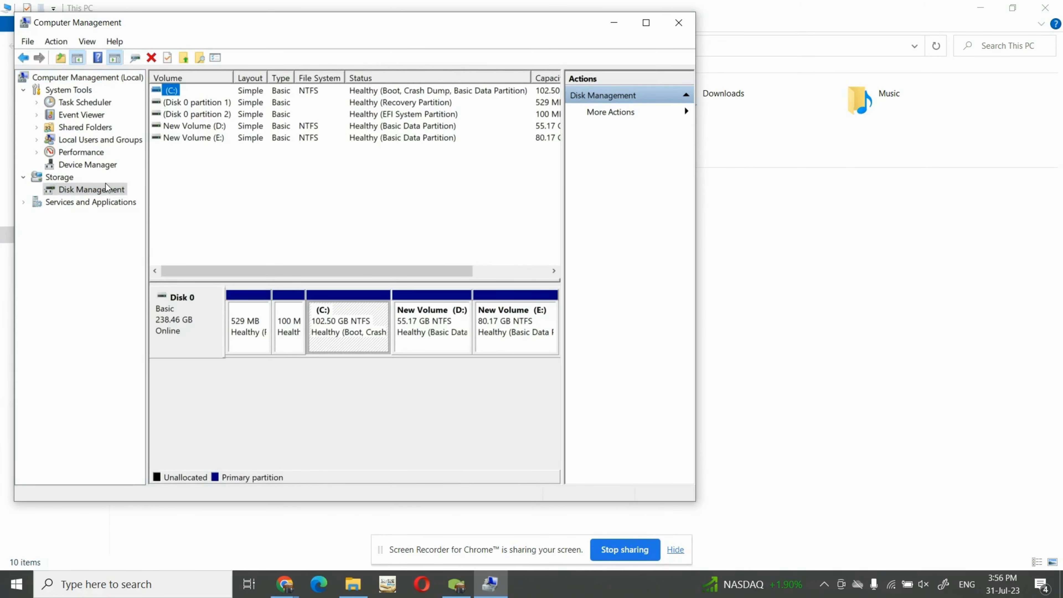
# Check which volume operations are available for the C: and D: partitions on Disk 0
pyautogui.click(348, 322)
pyautogui.rightClick(348, 321)
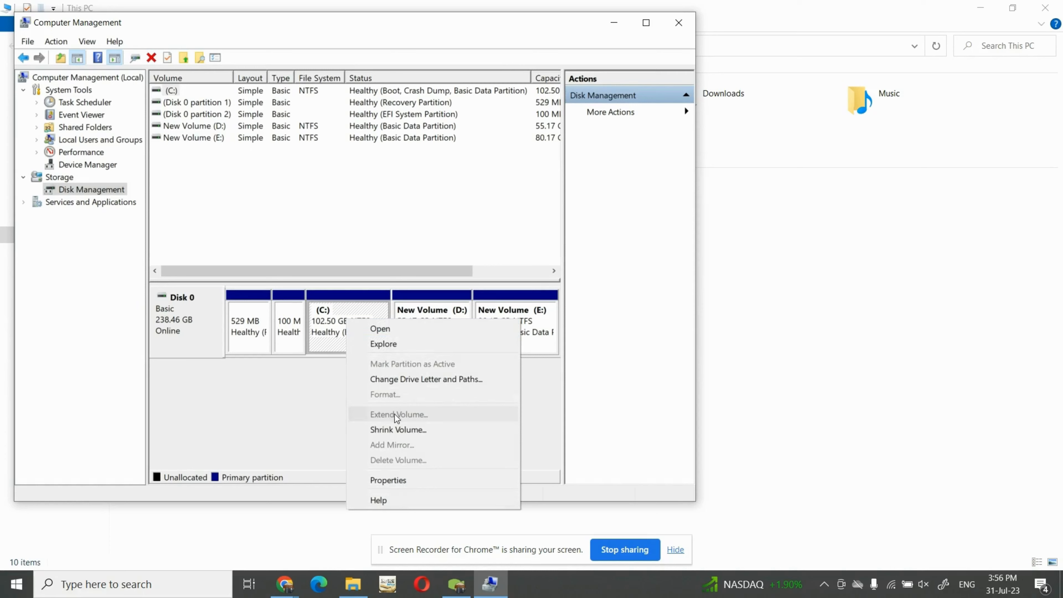
pyautogui.click(307, 373)
pyautogui.click(426, 317)
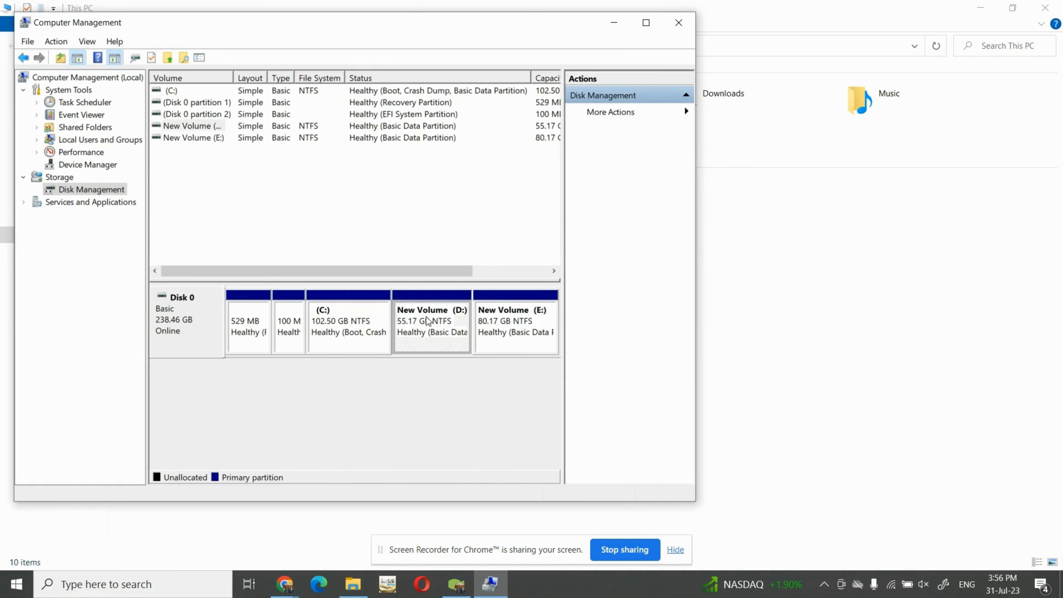
pyautogui.rightClick(427, 317)
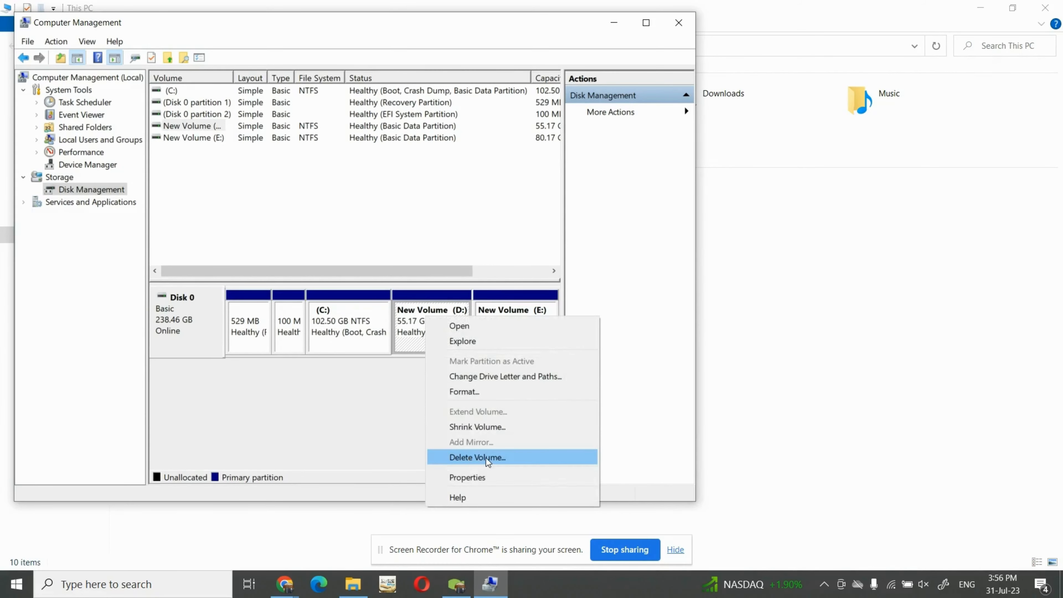
pyautogui.click(328, 415)
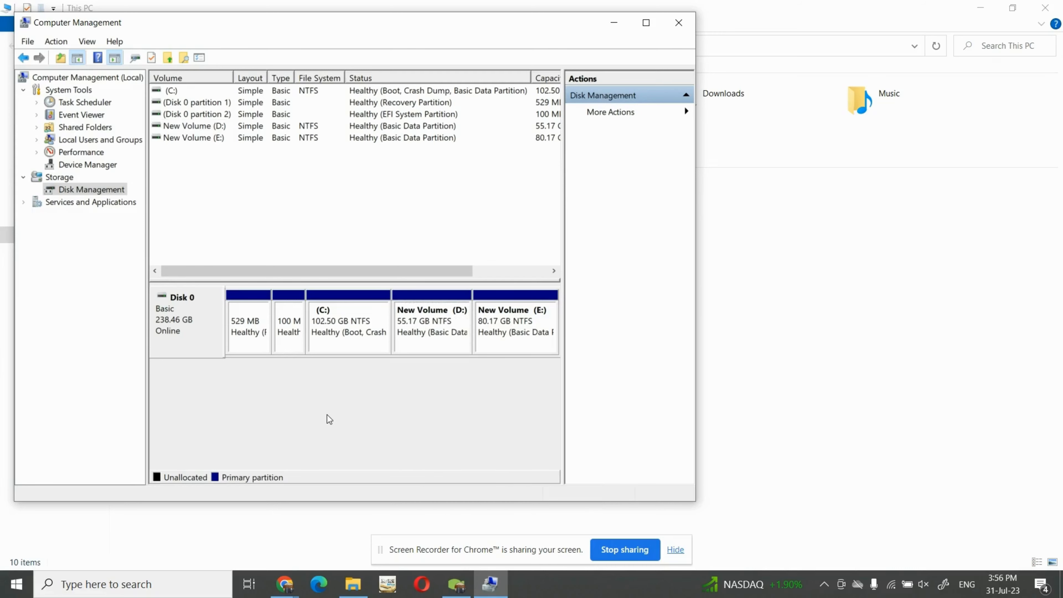
pyautogui.click(777, 282)
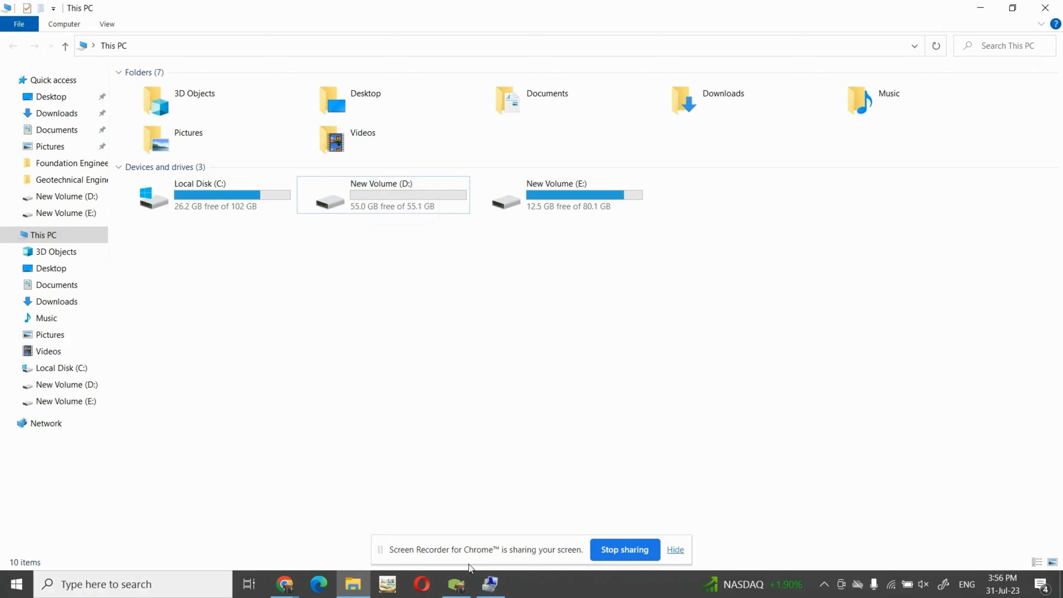
# Return to Computer Management and delete volume D: from Disk 0, accepting the erasure of its data
pyautogui.click(491, 584)
pyautogui.click(436, 321)
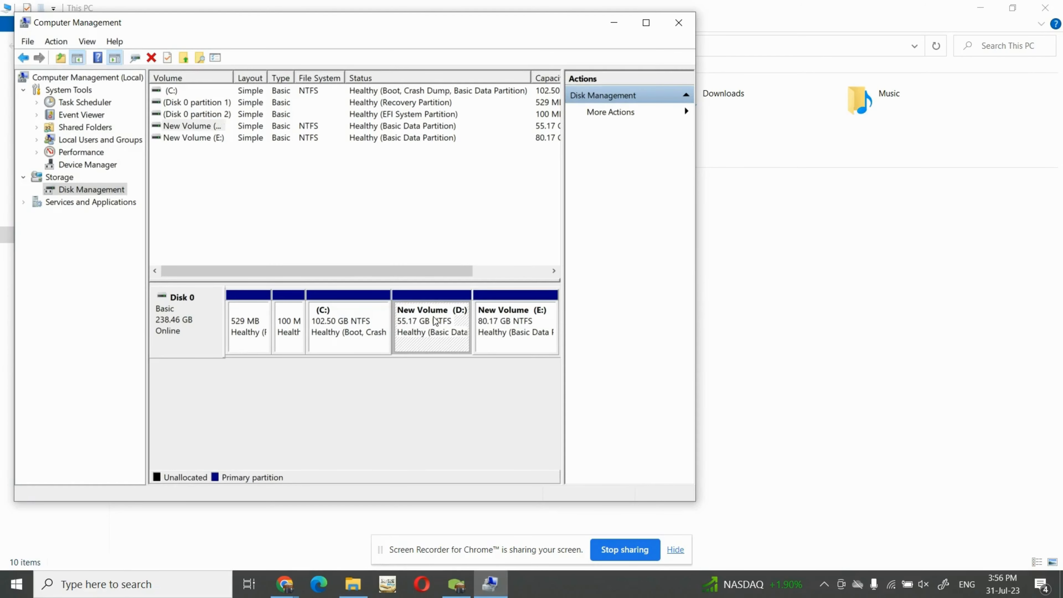
pyautogui.rightClick(436, 322)
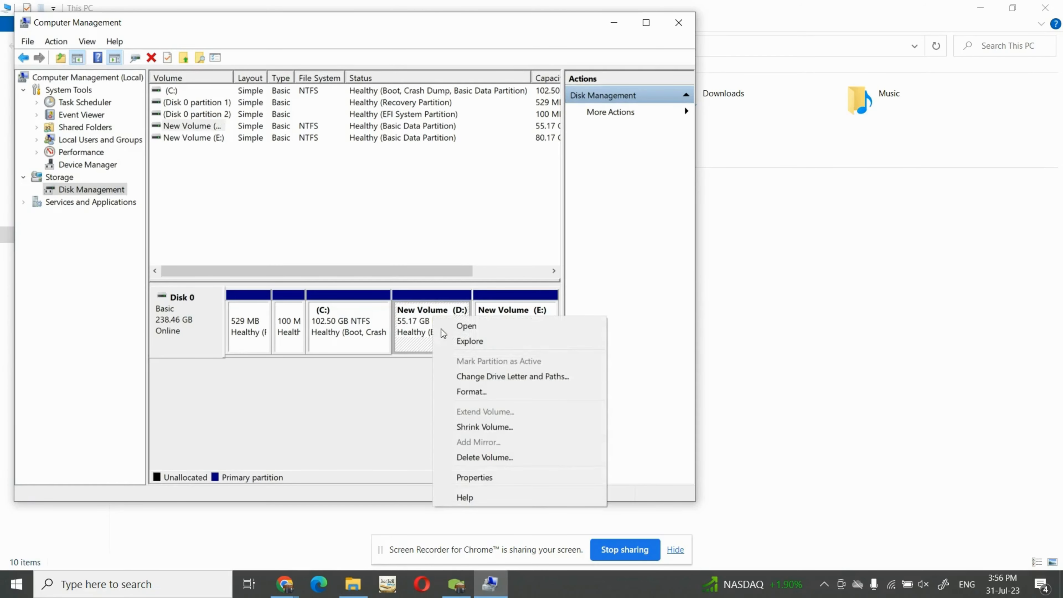
pyautogui.click(484, 457)
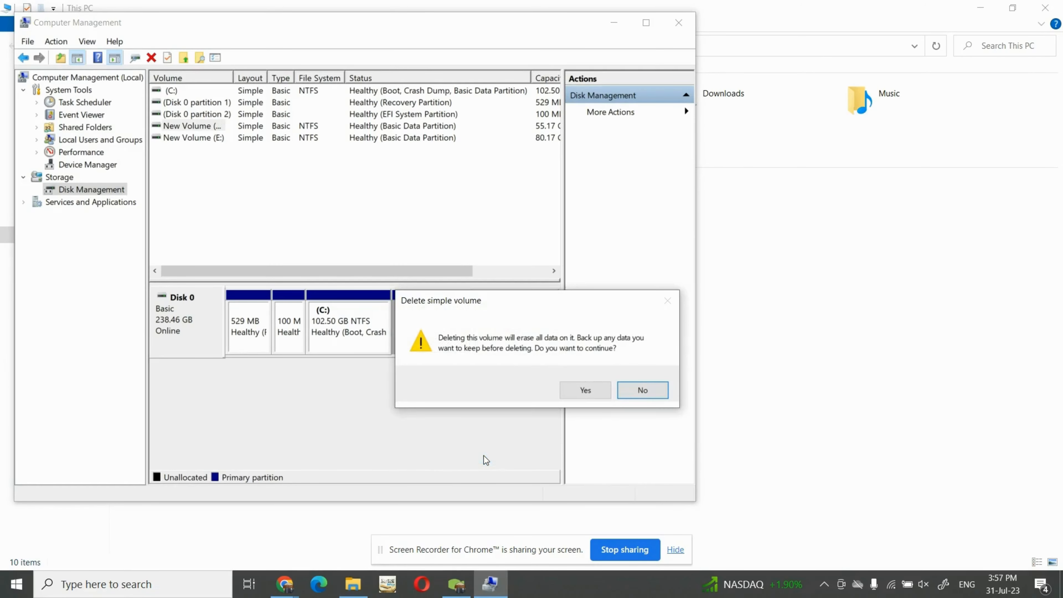
pyautogui.click(584, 390)
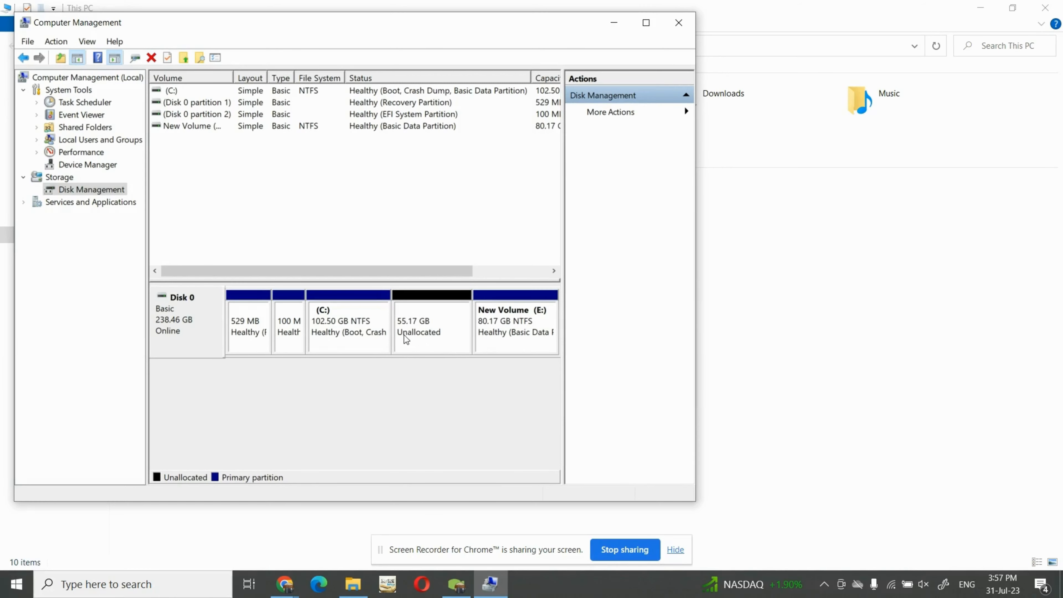
# Check whether the C: and E: partitions on Disk 0 offer extending into the unallocated space between them
pyautogui.click(340, 316)
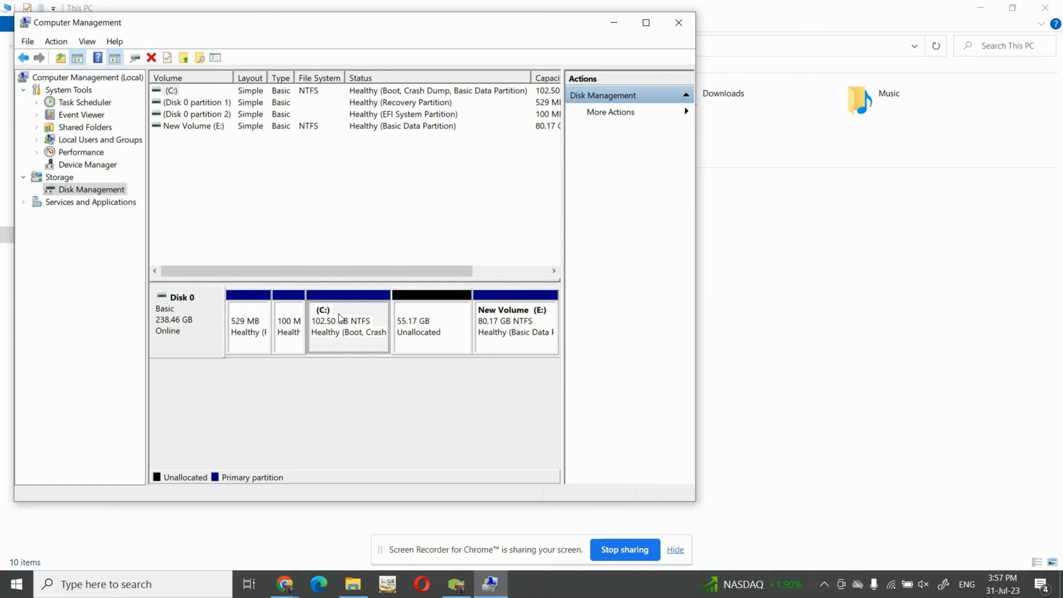
pyautogui.click(434, 322)
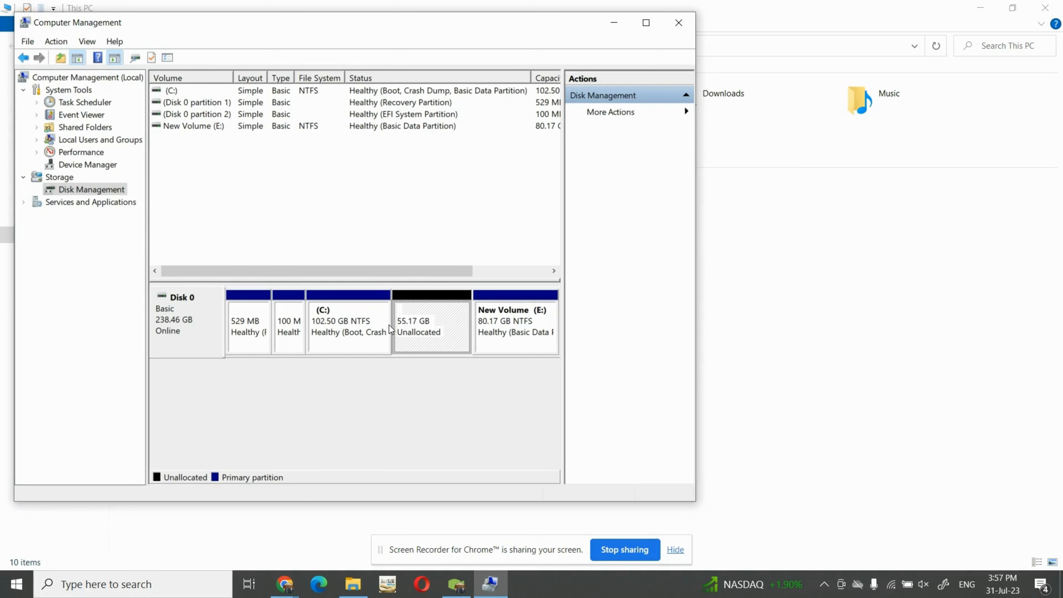
pyautogui.click(351, 322)
pyautogui.rightClick(350, 323)
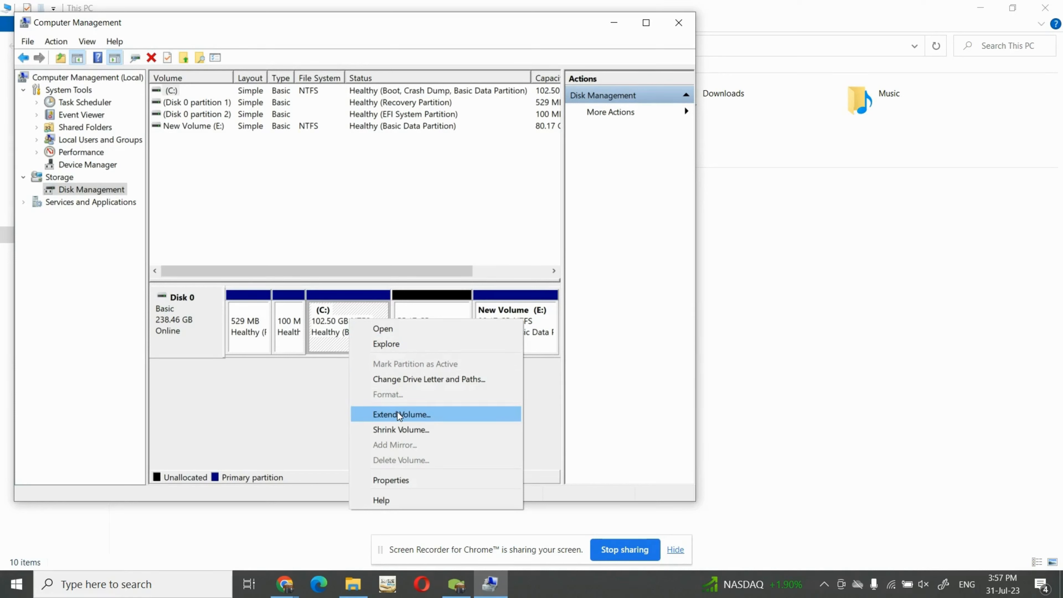
pyautogui.click(324, 422)
pyautogui.click(516, 322)
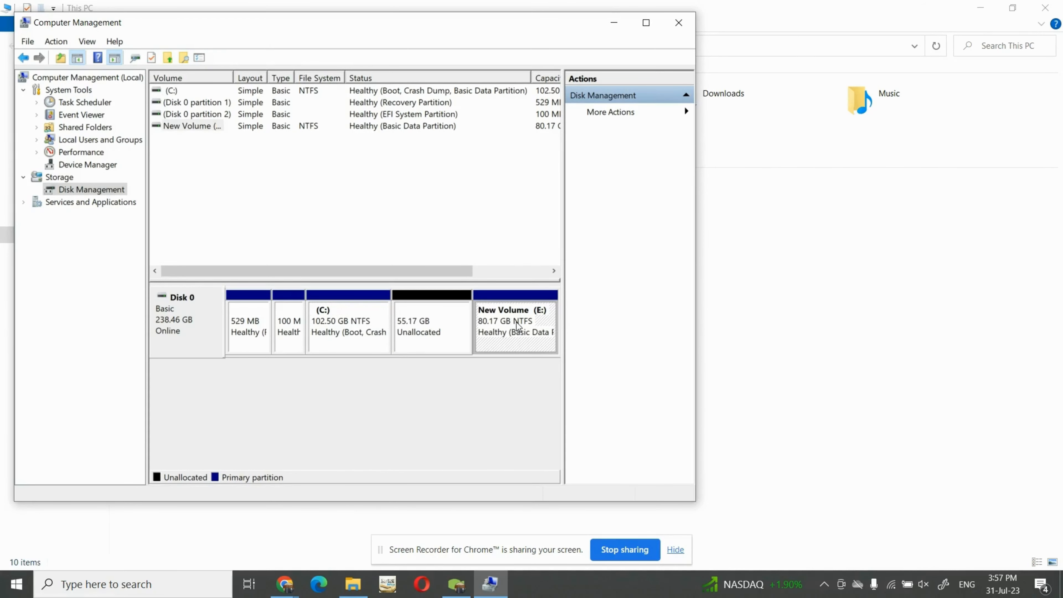
pyautogui.rightClick(517, 323)
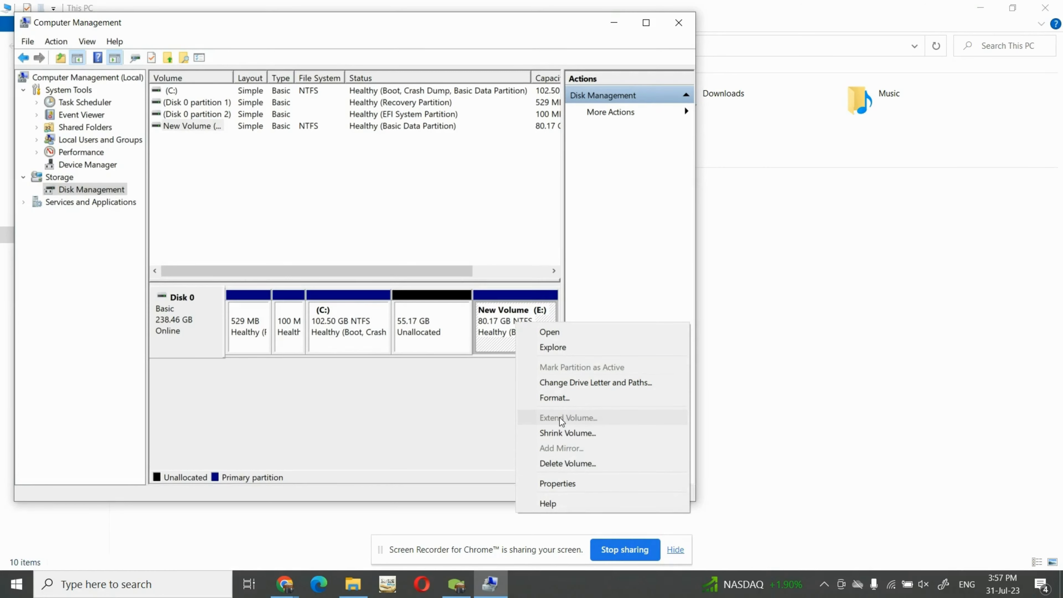
pyautogui.click(335, 369)
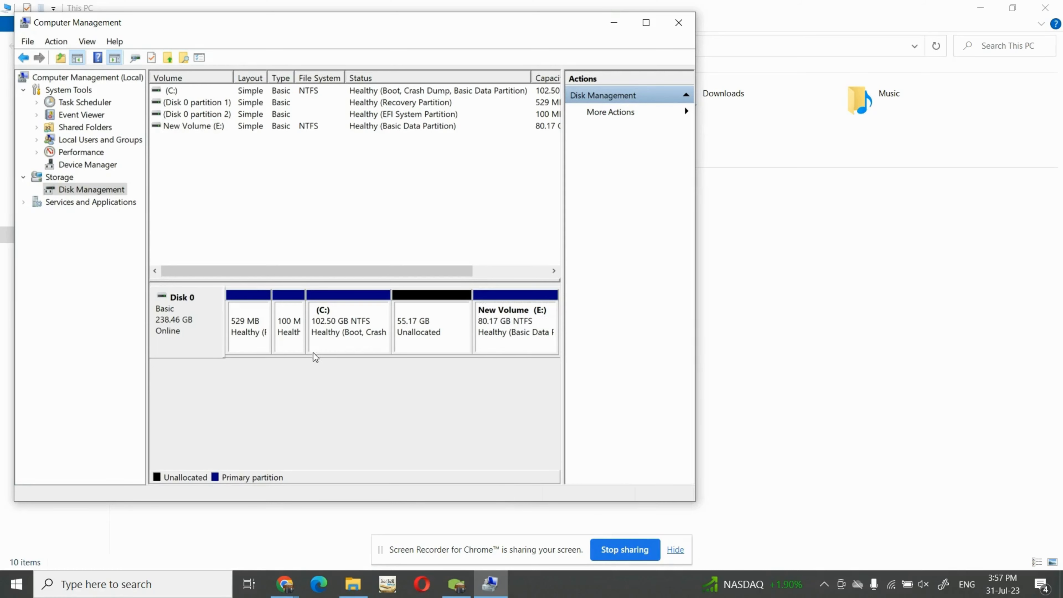
pyautogui.click(344, 319)
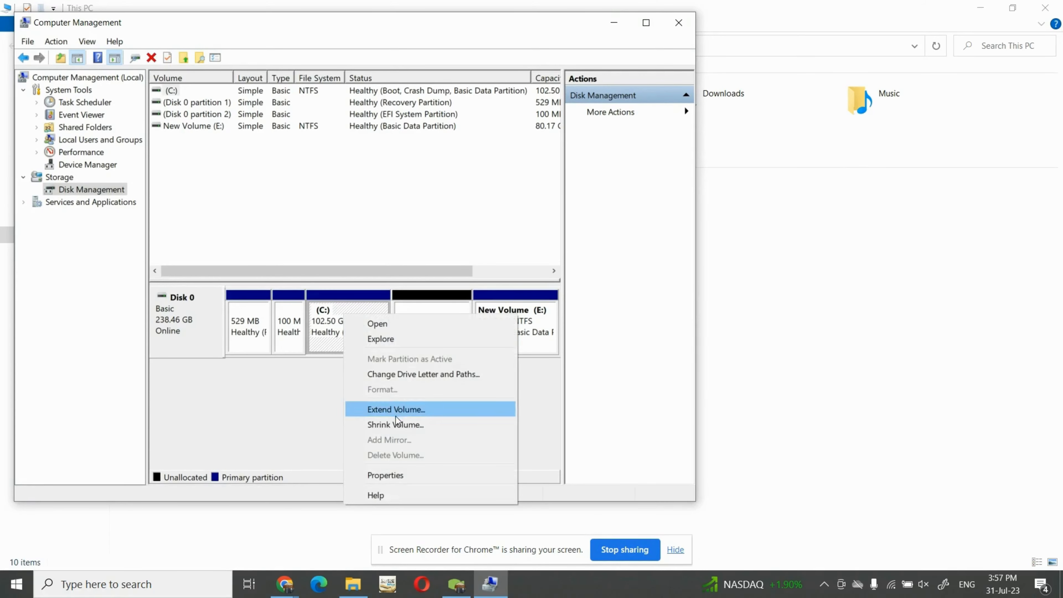
pyautogui.click(318, 408)
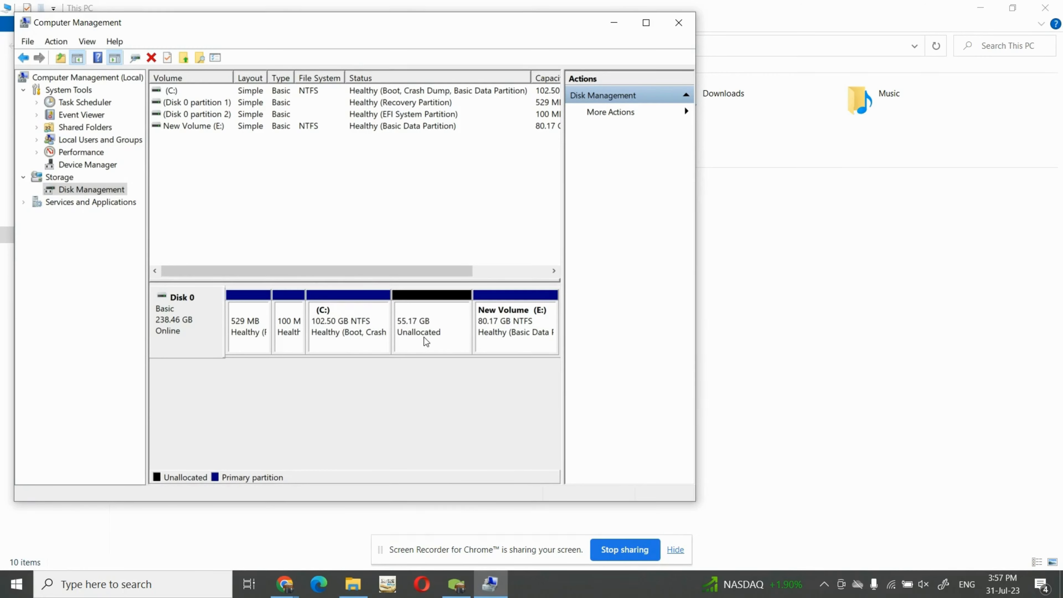
# Start the Extend Volume wizard for the C: partition and proceed to its disk and space selection
pyautogui.click(352, 323)
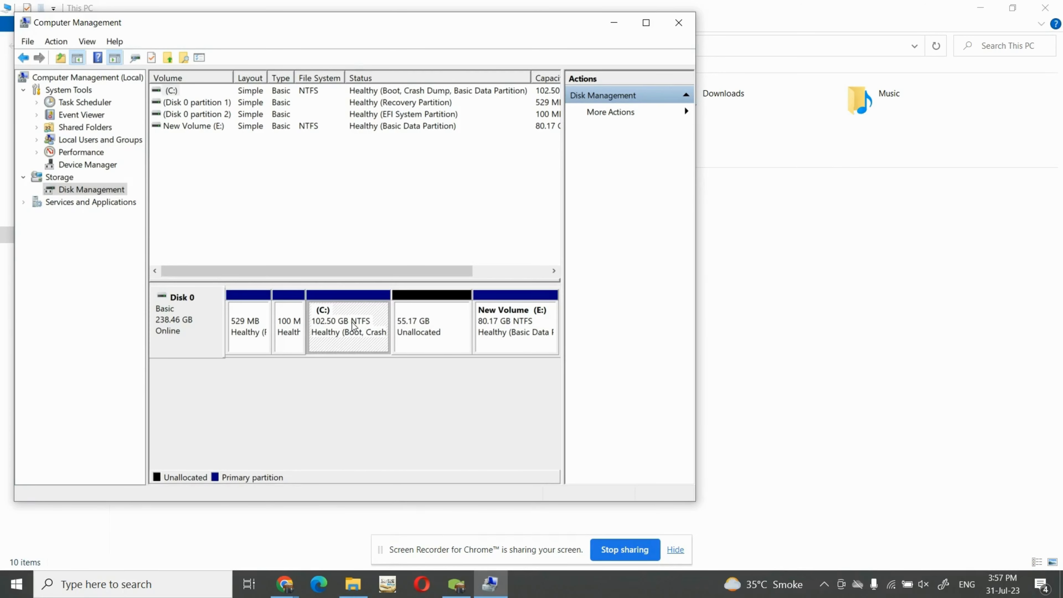
pyautogui.rightClick(368, 326)
pyautogui.click(411, 422)
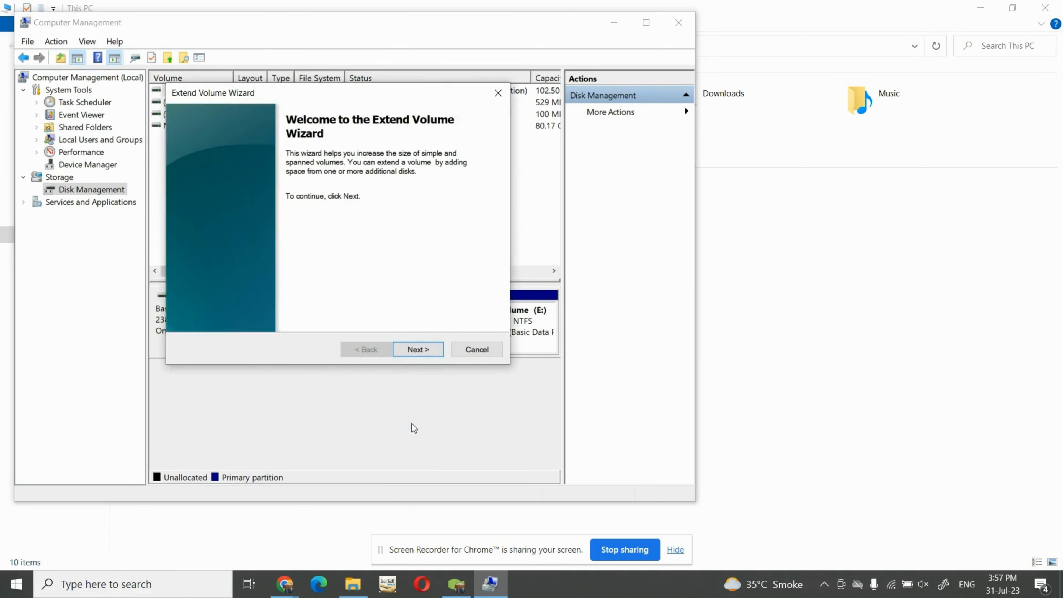
pyautogui.click(420, 351)
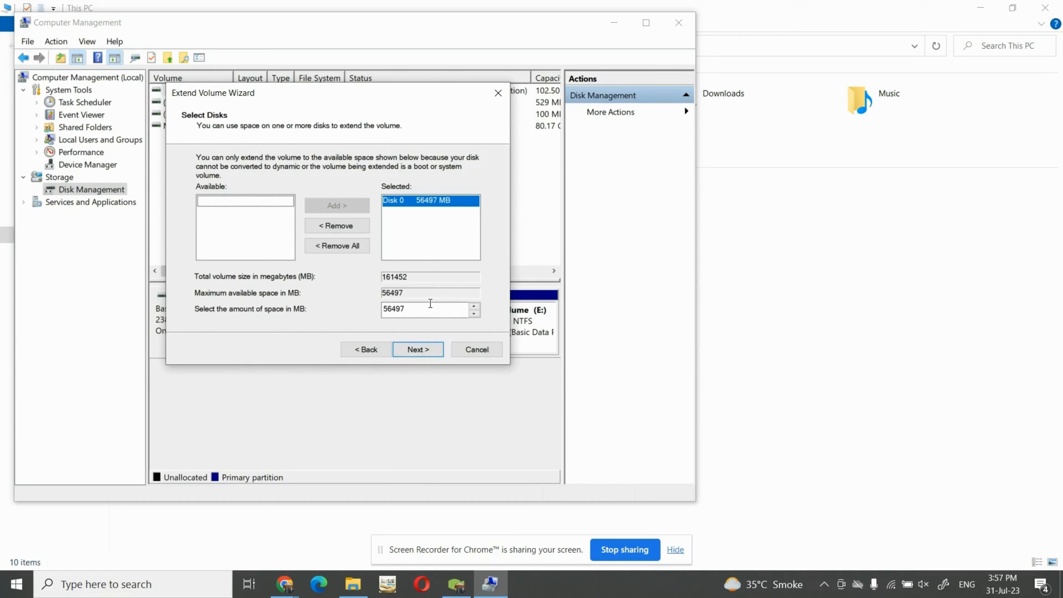
# Switch to Calculator and multiply 1024 by 5 to convert 5 GB into megabytes
pyautogui.press('XF86Calculator')
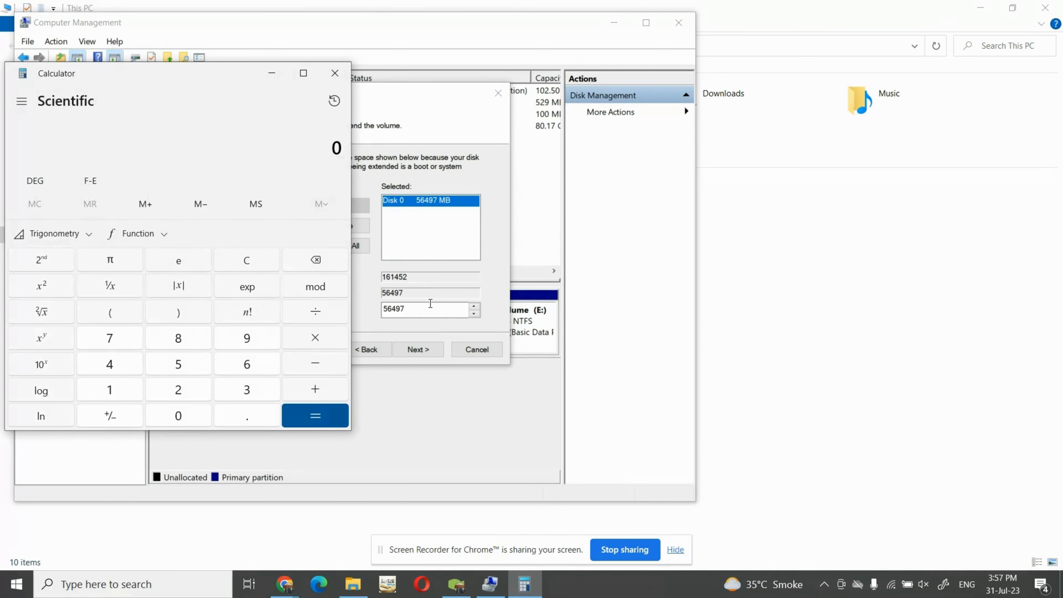
pyautogui.write('1024')
pyautogui.write('*5')
pyautogui.press('Return')
# Return to the Extend Volume wizard, set the amount of space to 5120 MB and finish extending C:
pyautogui.click(421, 324)
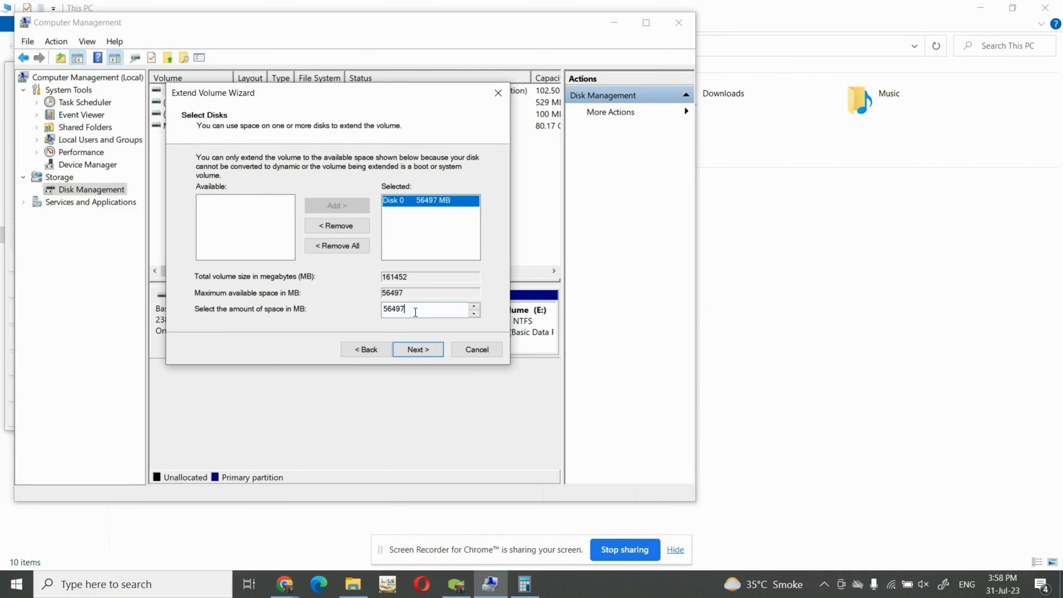
pyautogui.doubleClick(415, 312)
pyautogui.write('5120')
pyautogui.click(417, 349)
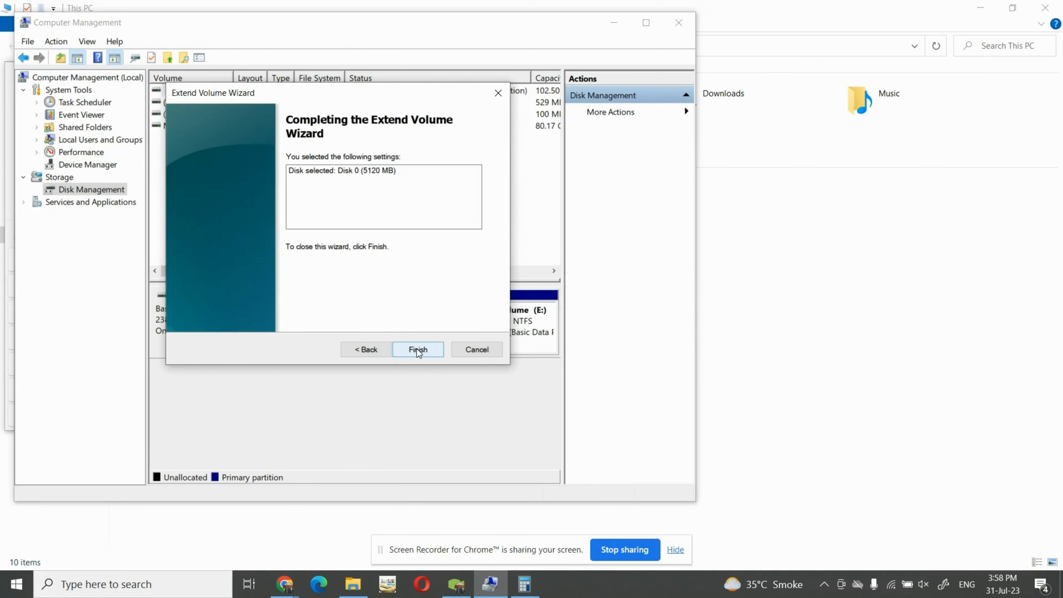
pyautogui.click(417, 349)
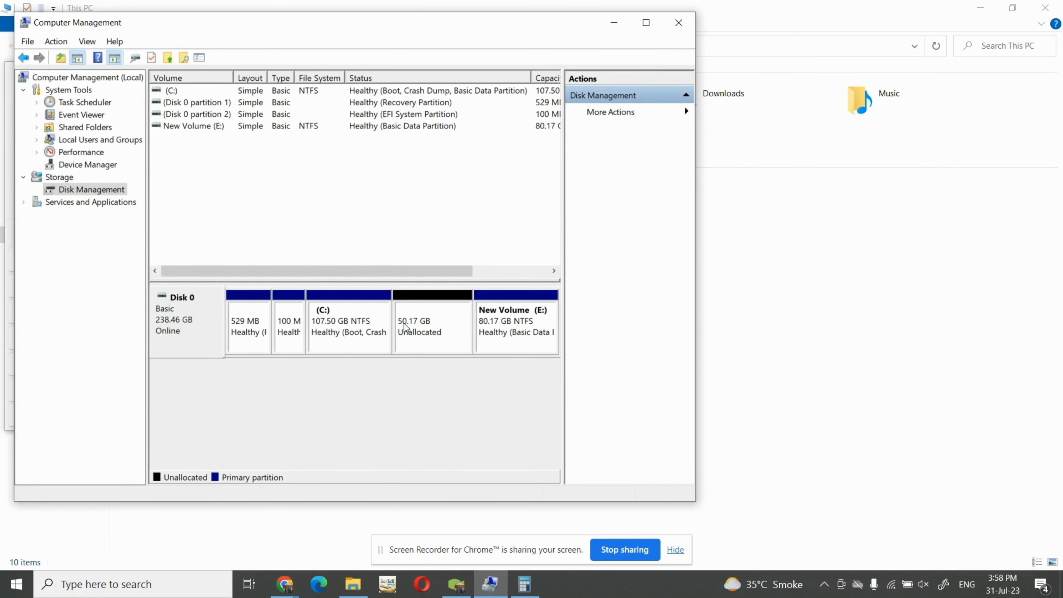
# Start a new simple volume in Disk 0's unallocated space, using the full 51377 MB and drive letter D
pyautogui.click(422, 321)
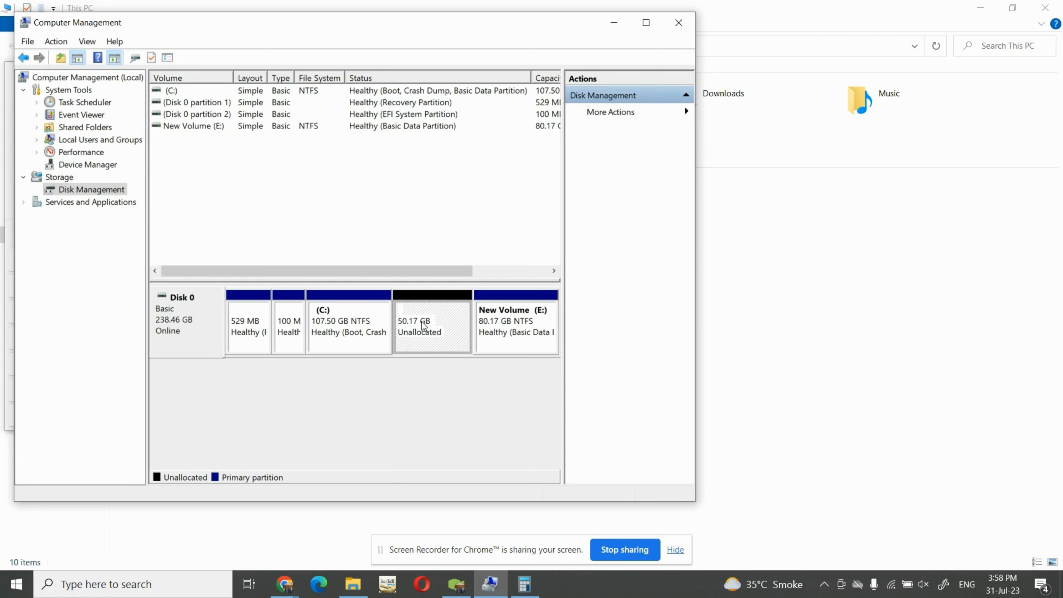
pyautogui.click(407, 393)
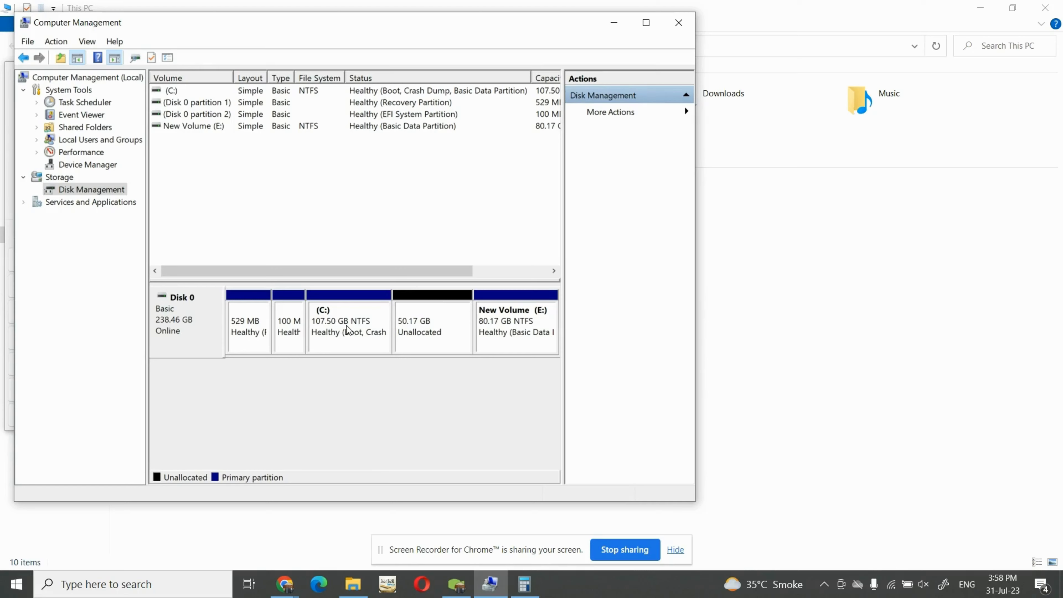
pyautogui.click(434, 324)
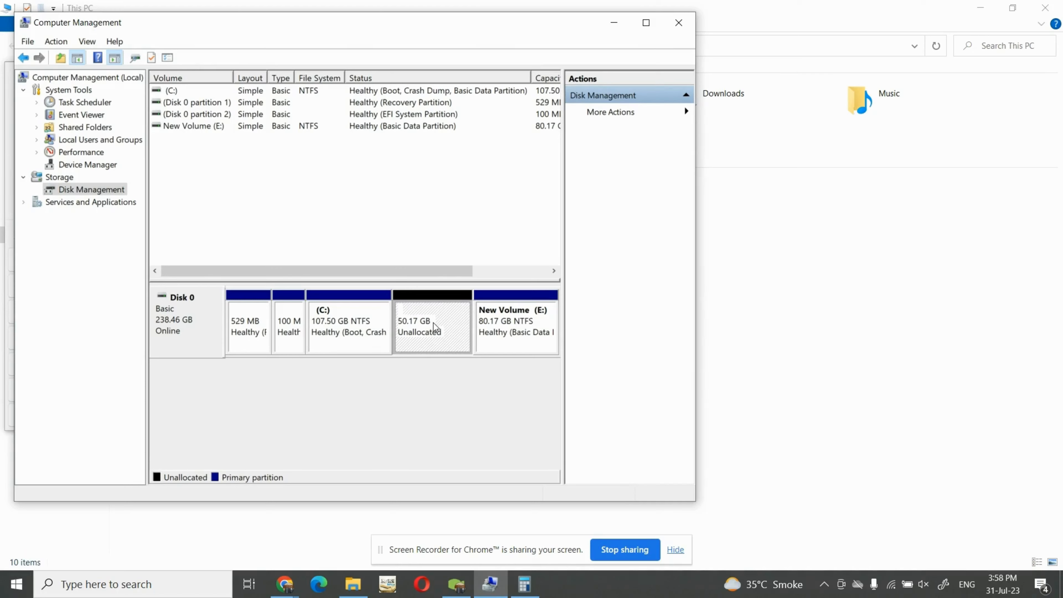
pyautogui.rightClick(434, 322)
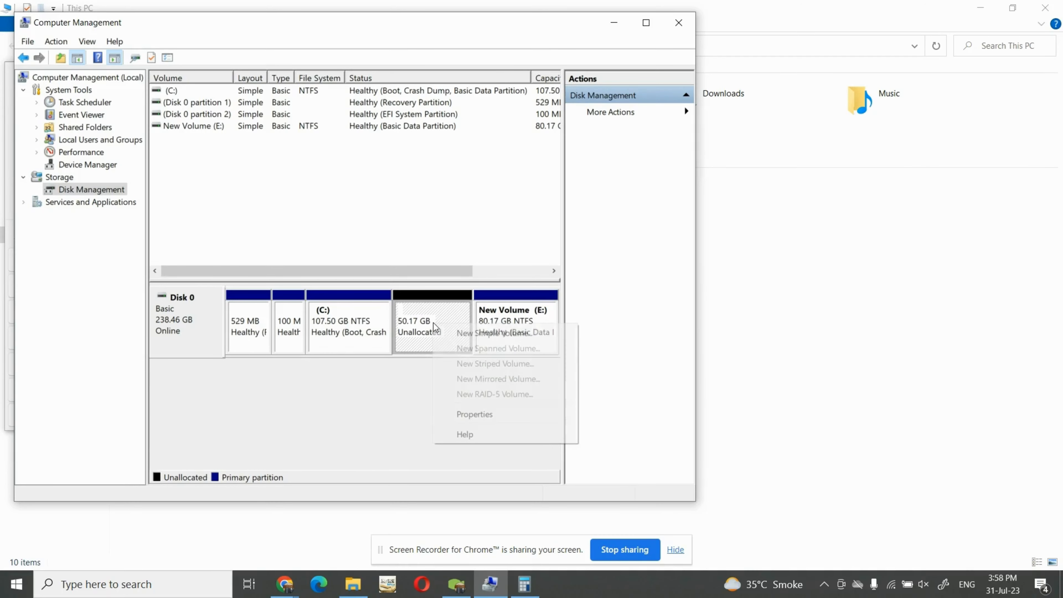
pyautogui.click(467, 334)
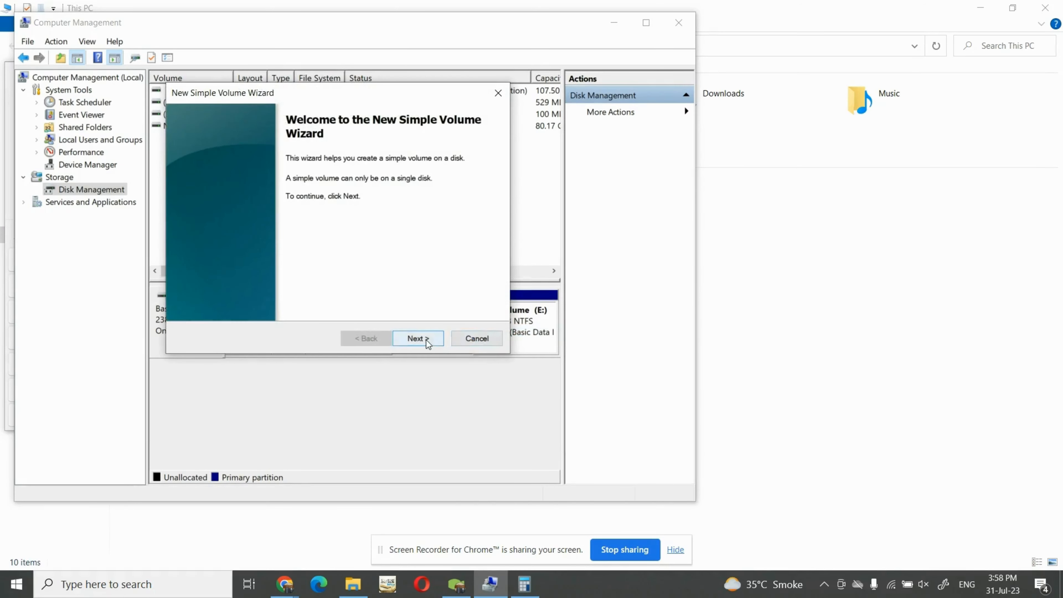
pyautogui.click(423, 339)
pyautogui.click(426, 340)
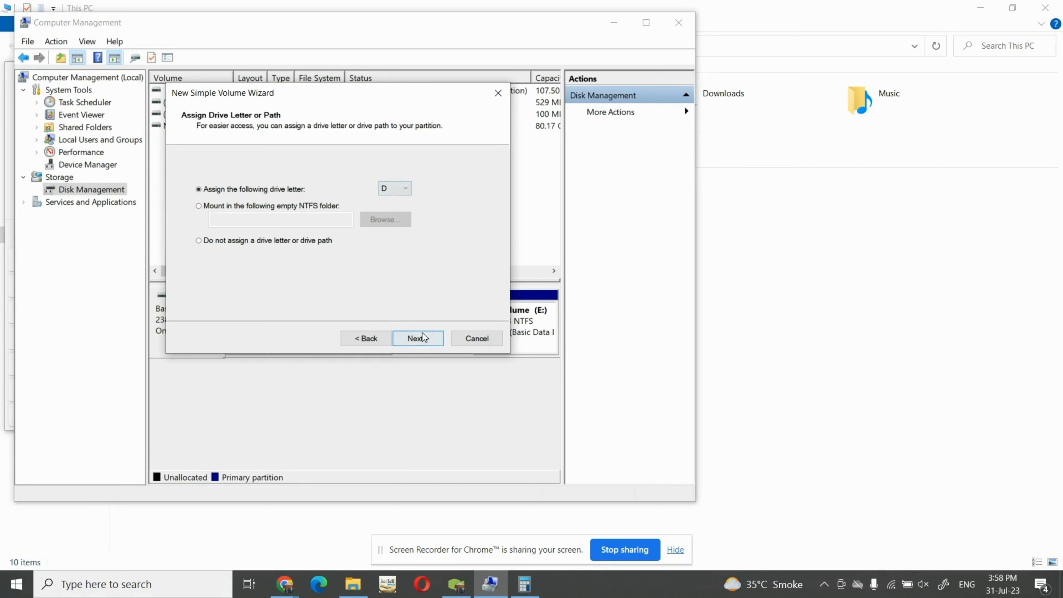
pyautogui.click(422, 336)
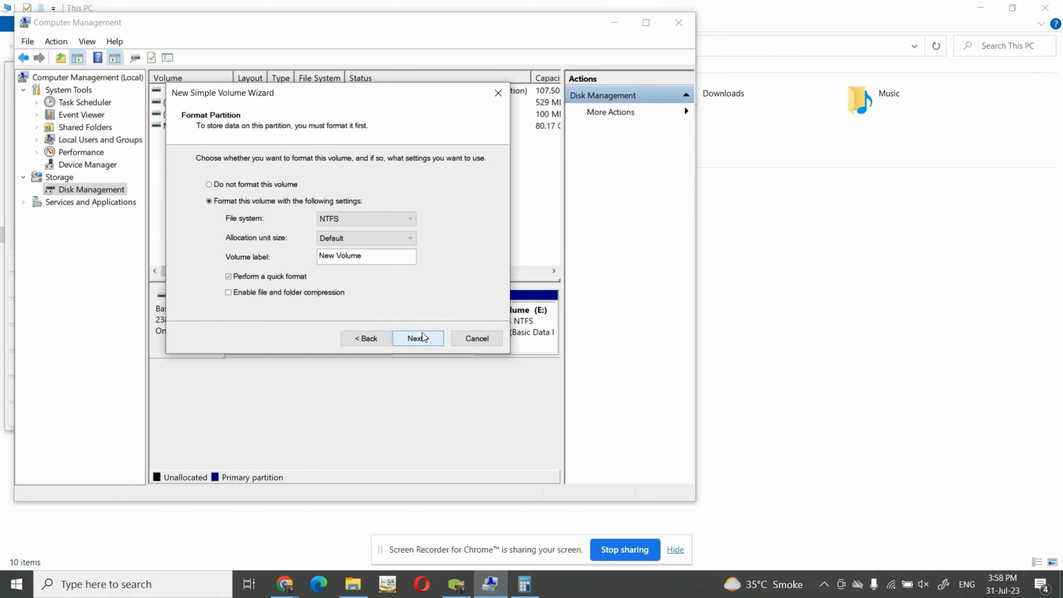
# Create the volume with a quick NTFS format, default allocation unit size and the label New Volume
pyautogui.click(422, 335)
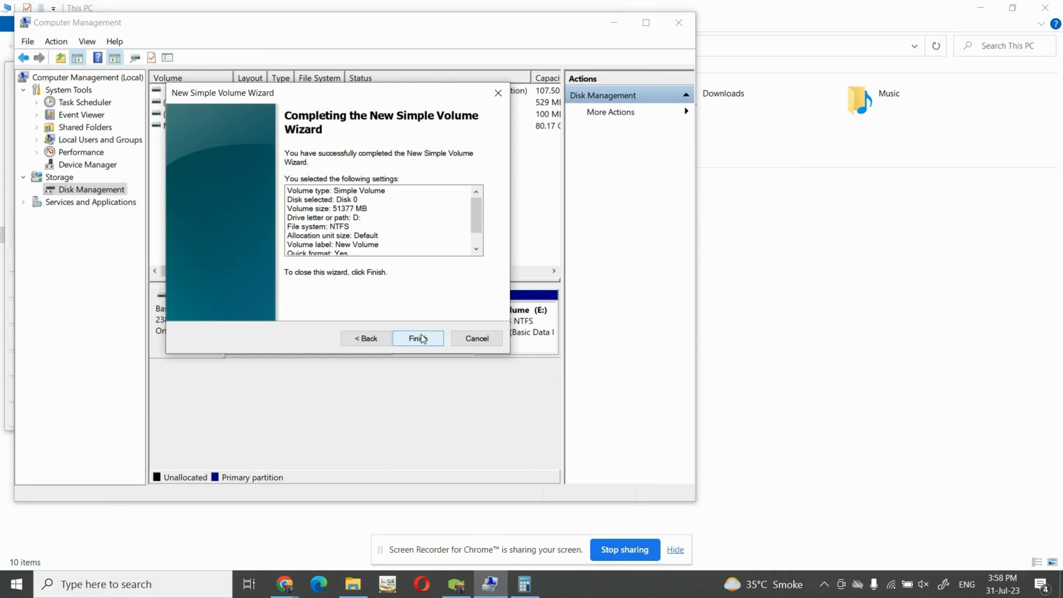
pyautogui.click(381, 339)
pyautogui.click(373, 219)
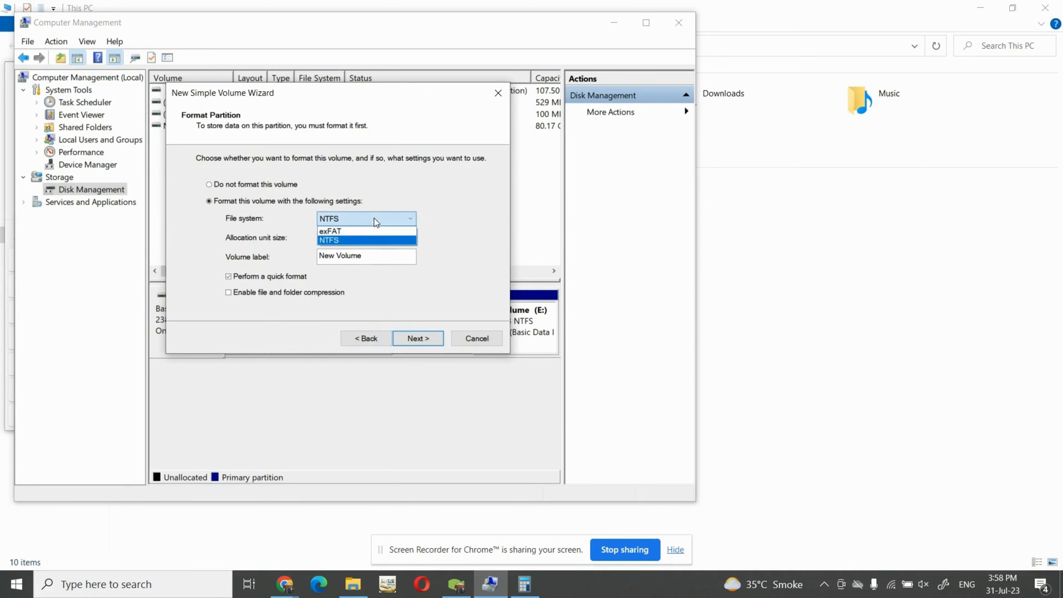
pyautogui.click(363, 240)
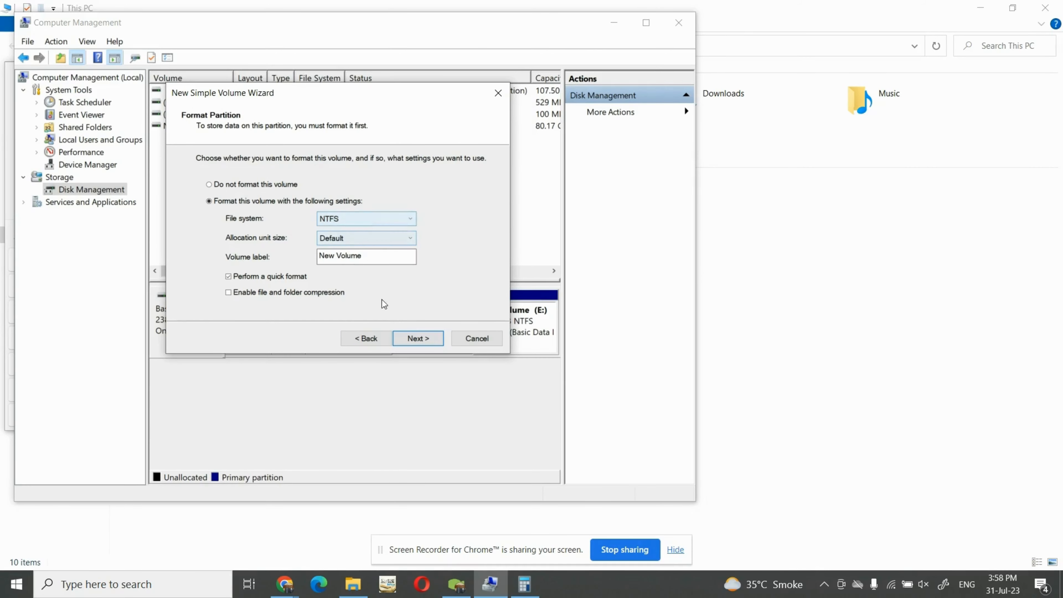
pyautogui.click(415, 339)
pyautogui.click(417, 338)
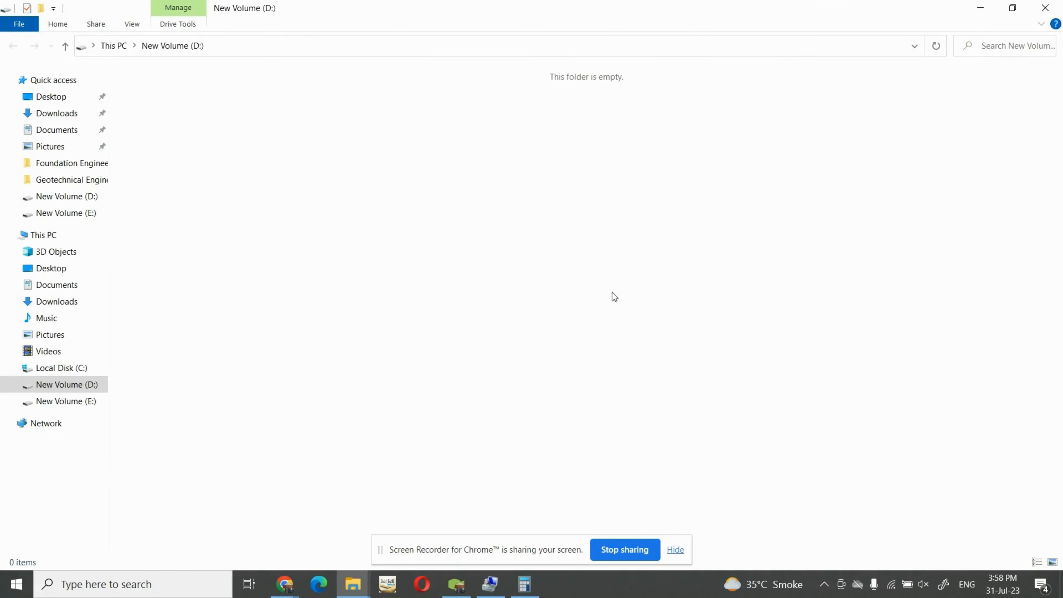
# Close the new D: drive's folder window, Computer Management and Calculator, leaving This PC open
pyautogui.click(1053, 9)
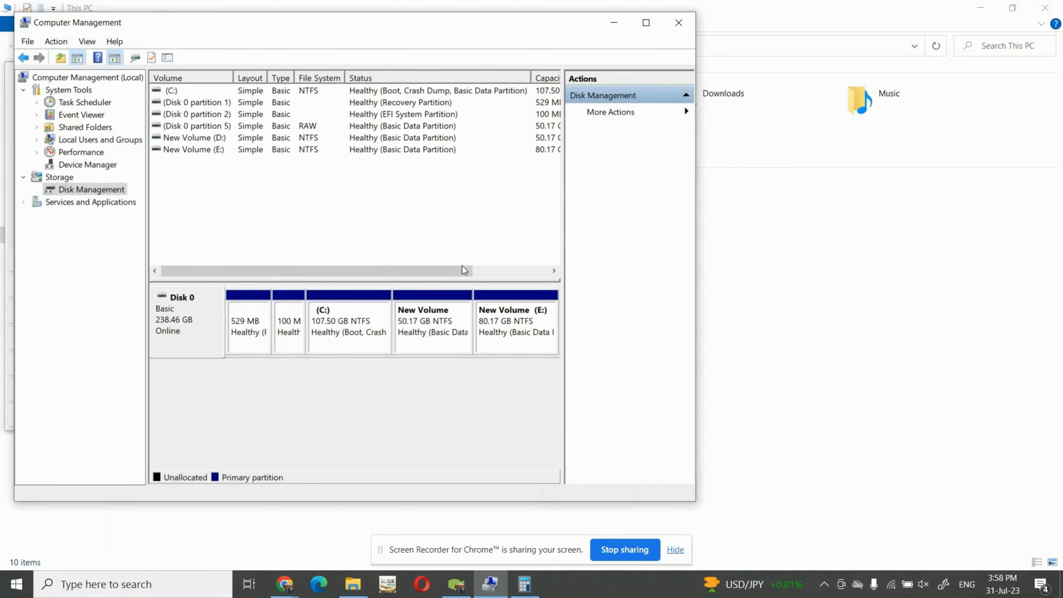
pyautogui.click(679, 23)
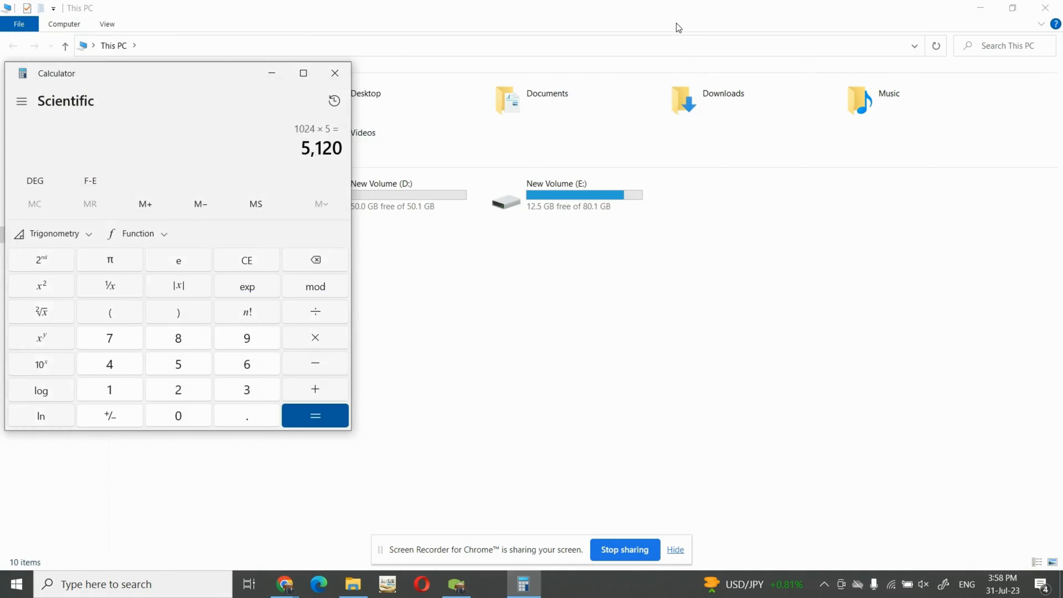
pyautogui.click(334, 75)
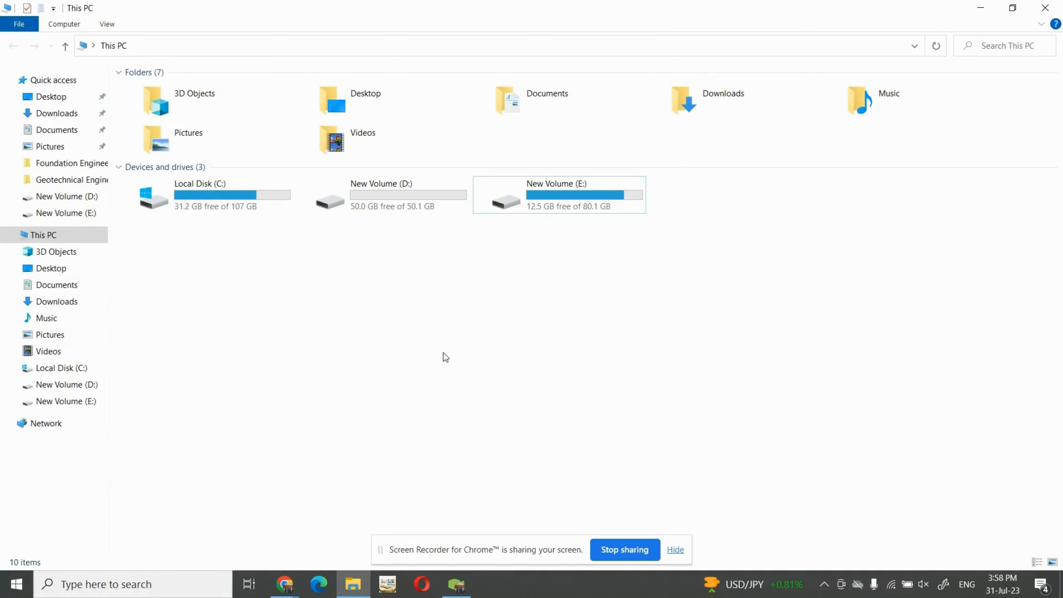